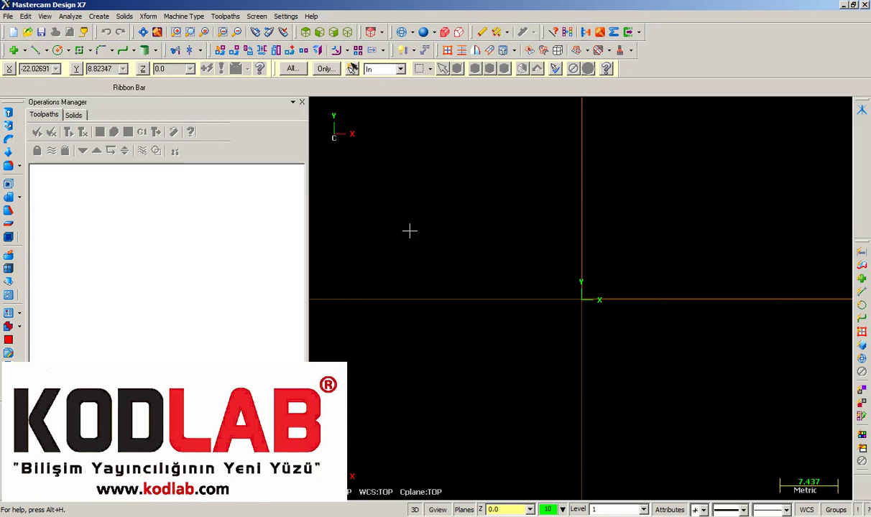
Toggle the Operations Manager's visibility several times and view its Solids page before returning to Toolpaths
key("alt+o")
key("alt+o")
key("alt+o")
key("alt+o")
key("alt+o")
key("alt+o")
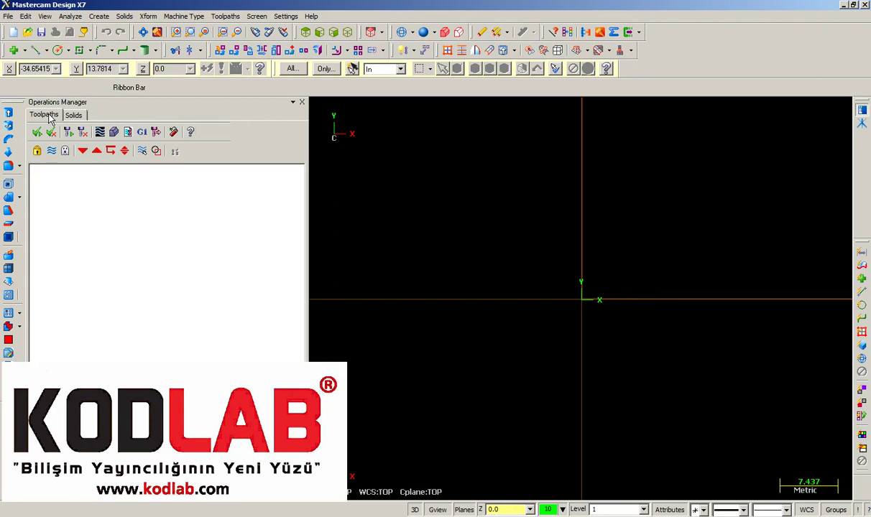
left_click(74, 116)
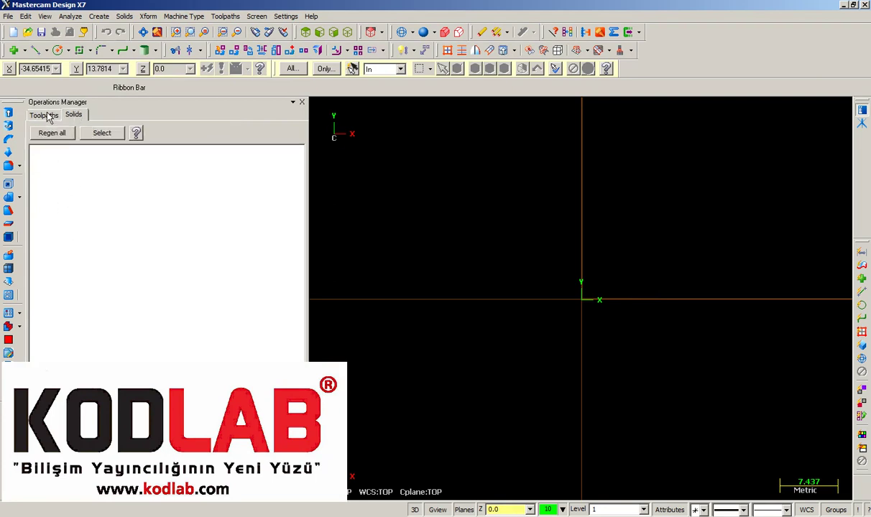
left_click(44, 116)
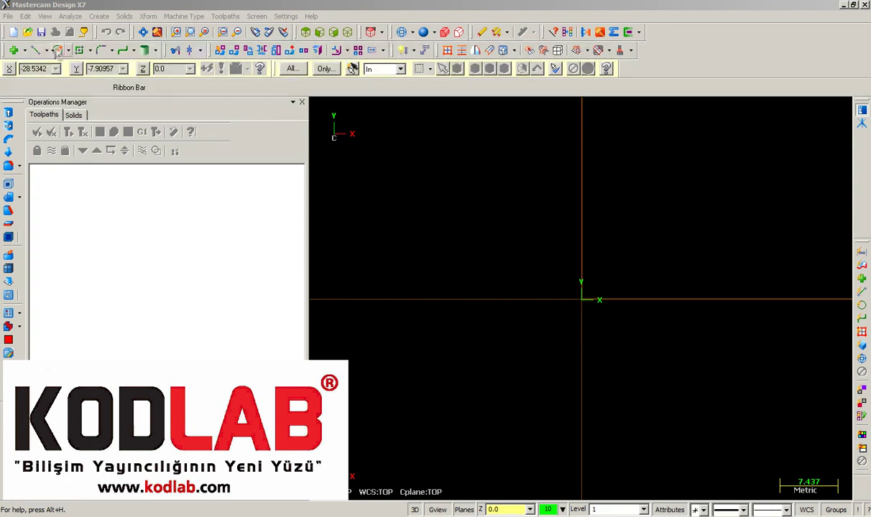
Draw a circle of diameter 30 with its center at X 100, Y 100
left_click(57, 49)
left_click(267, 87)
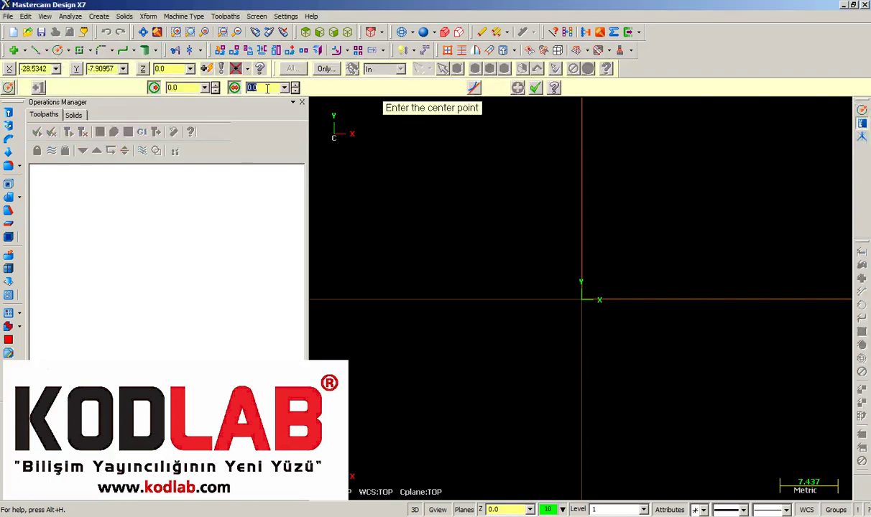
type("30")
key("Return")
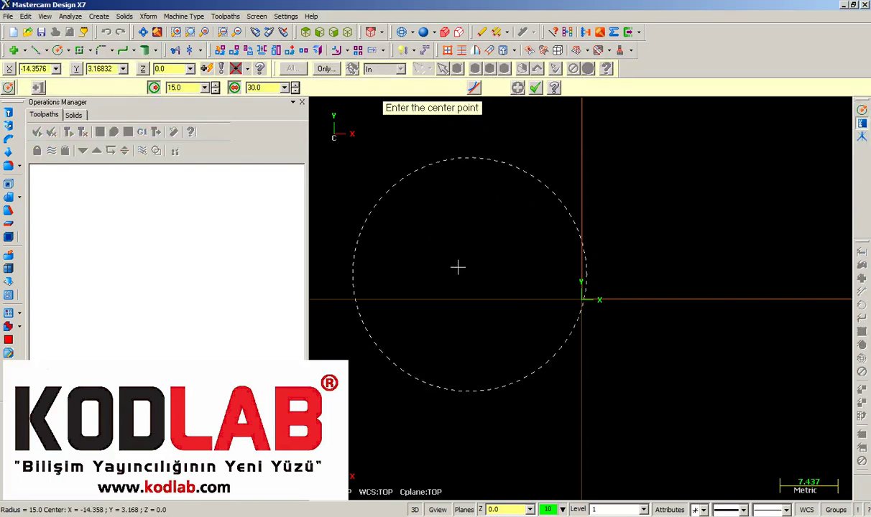
left_click(43, 69)
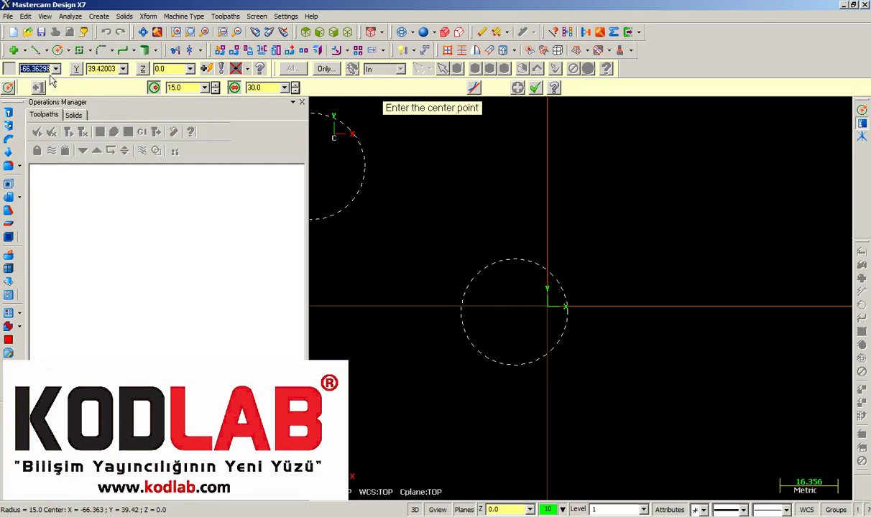
type("100")
key("Tab")
type("100")
key("Tab")
key("Return")
scroll(476, 307, "down", 5)
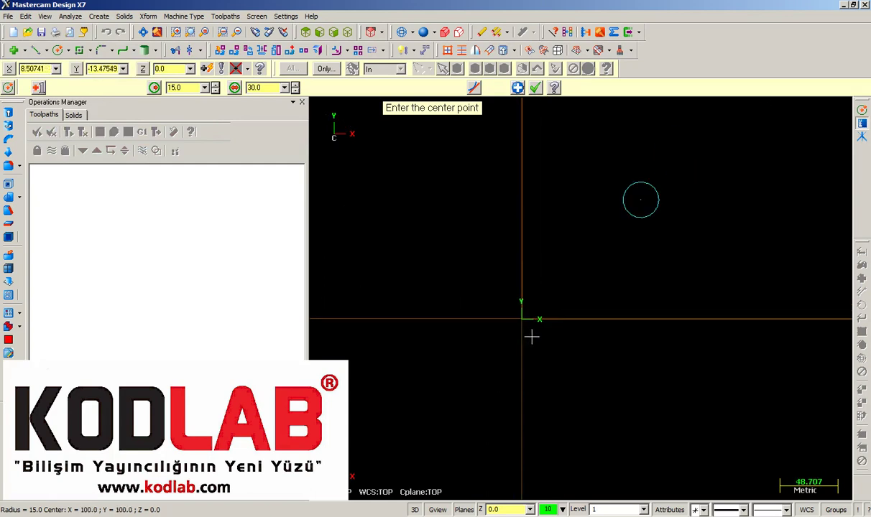
scroll(582, 162, "up", 1)
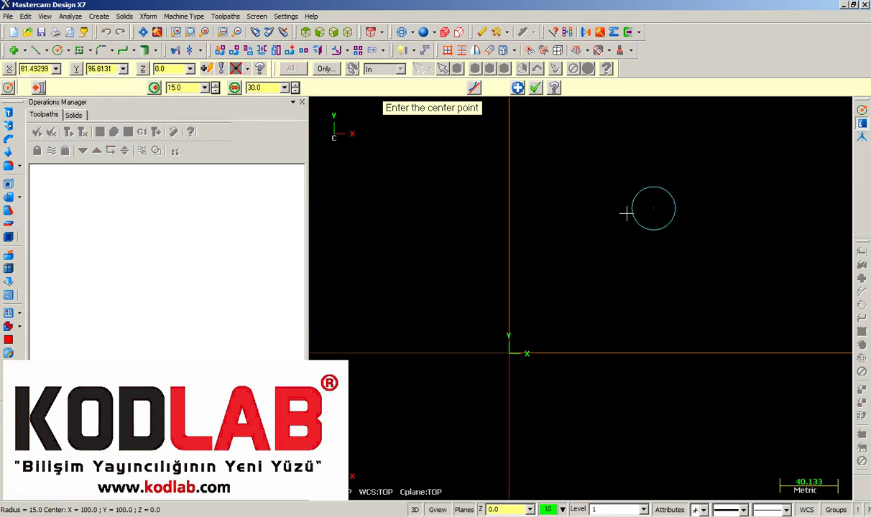
left_click(536, 89)
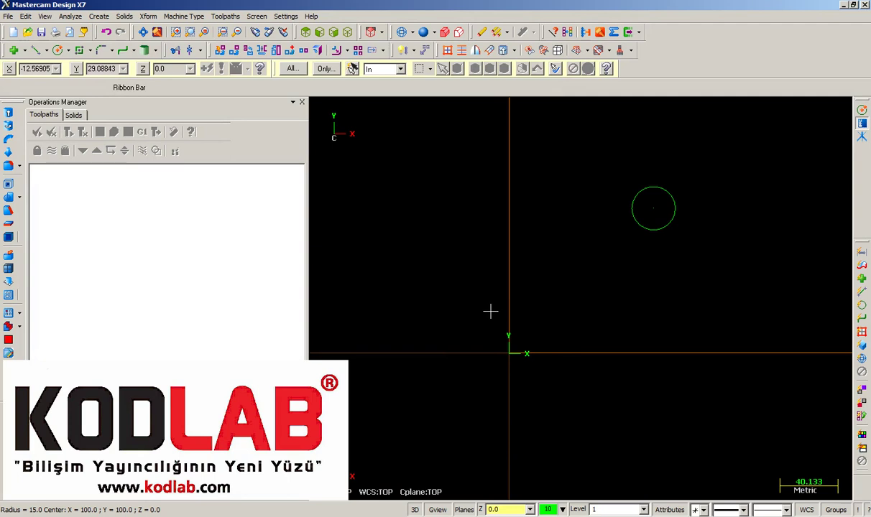
Window-select the 30 mm circle and delete it
left_click_drag(436, 131, 732, 401)
key("Delete")
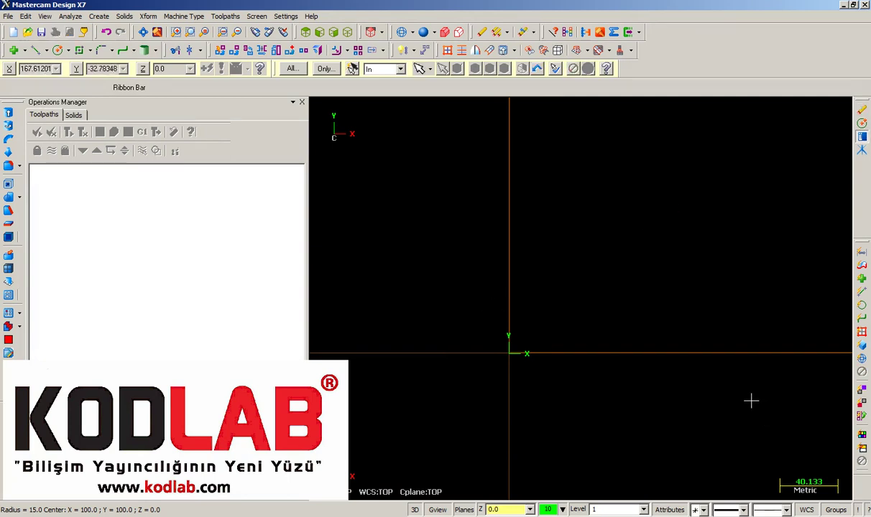
scroll(675, 230, "down", 1)
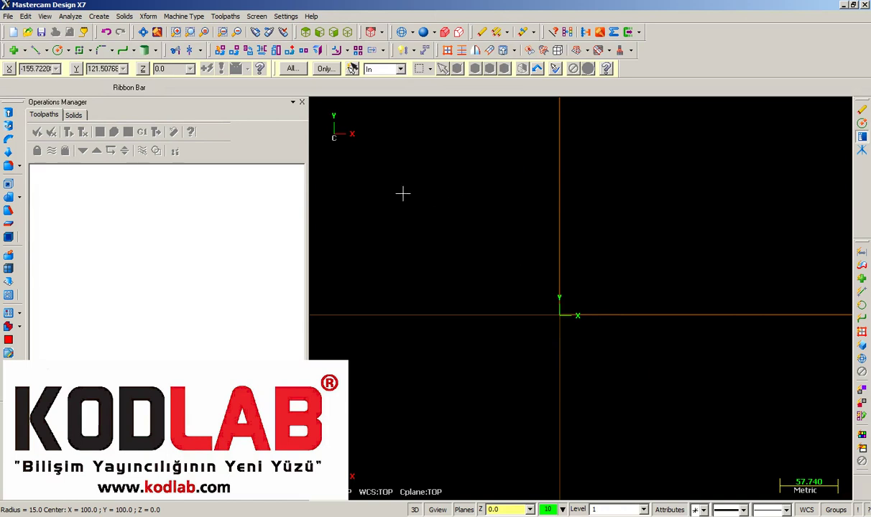
scroll(403, 194, "up", 5)
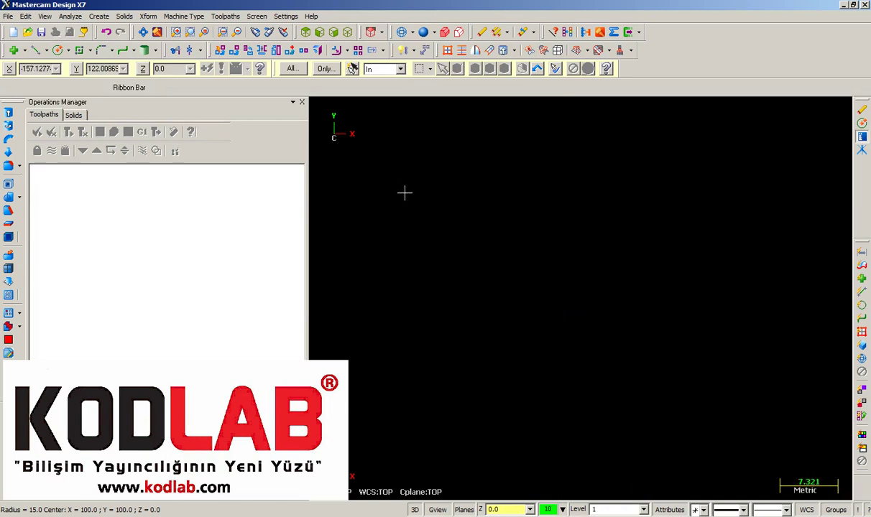
scroll(407, 196, "down", 5)
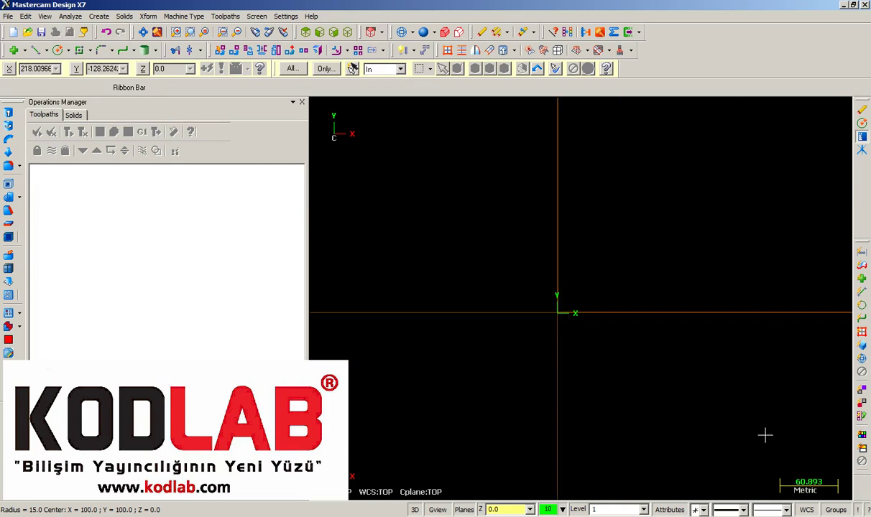
scroll(764, 433, "up", 5)
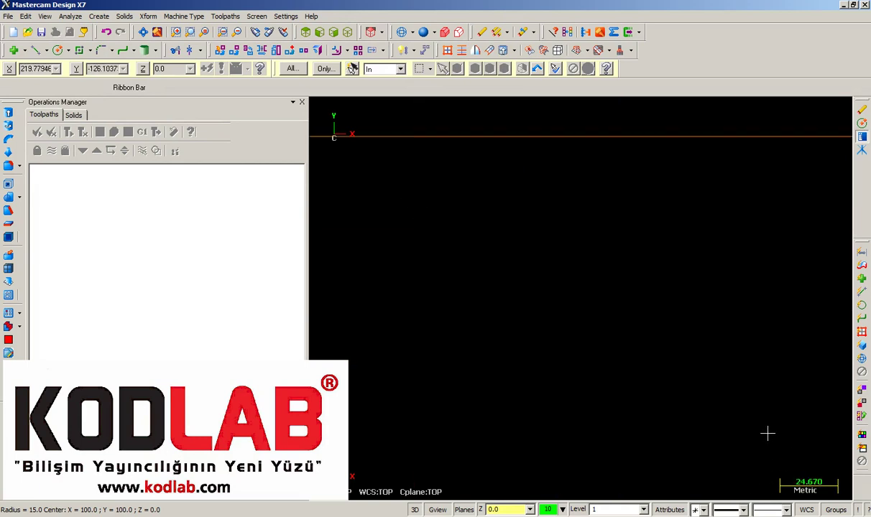
scroll(768, 433, "up", 3)
scroll(765, 435, "down", 4)
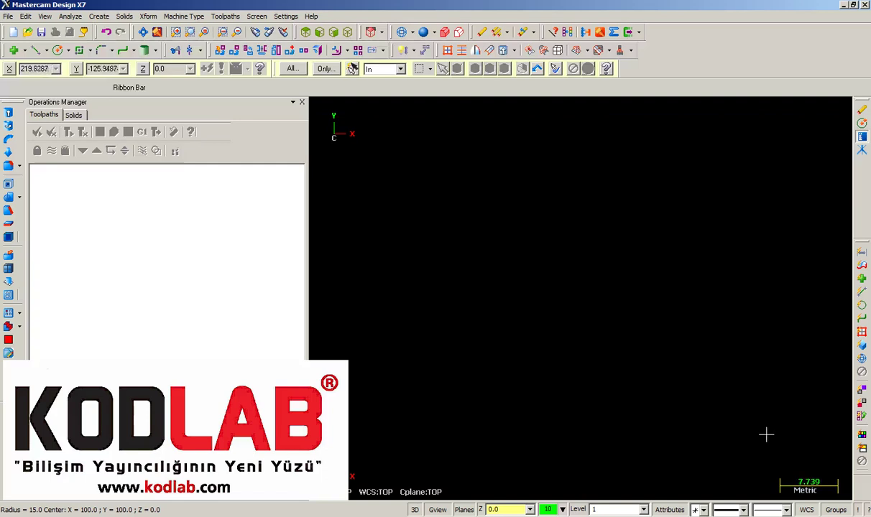
scroll(765, 435, "down", 4)
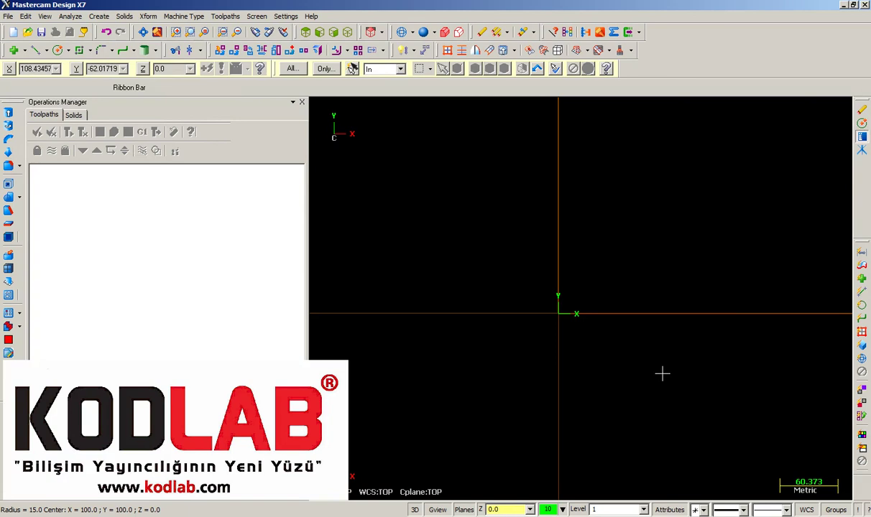
Draw a circle of diameter 50 with its center at X 250, Y 250
left_click(57, 49)
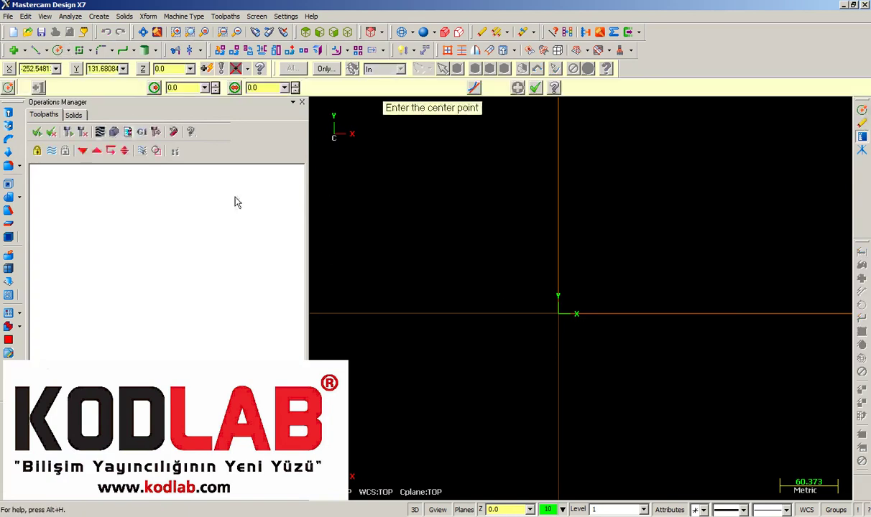
left_click(253, 87)
type("50")
key("Return")
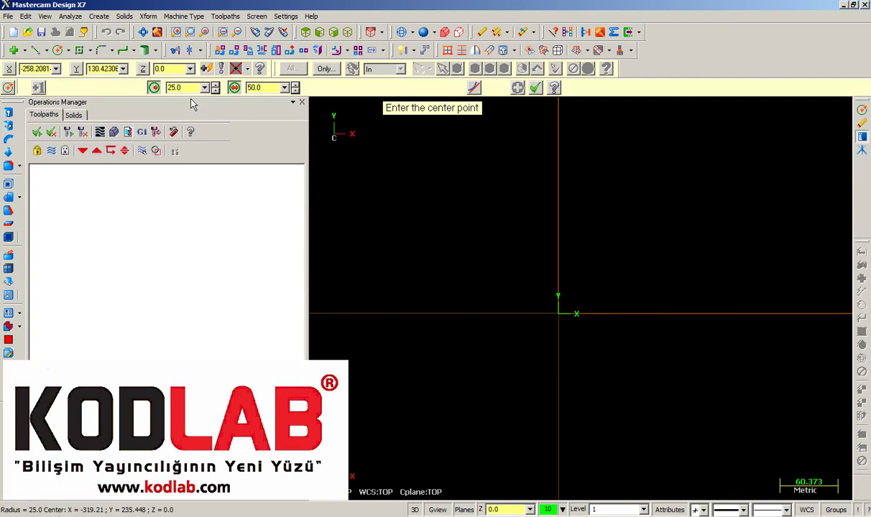
left_click(44, 69)
type("250")
key("Tab")
type("250")
key("Tab")
key("Return")
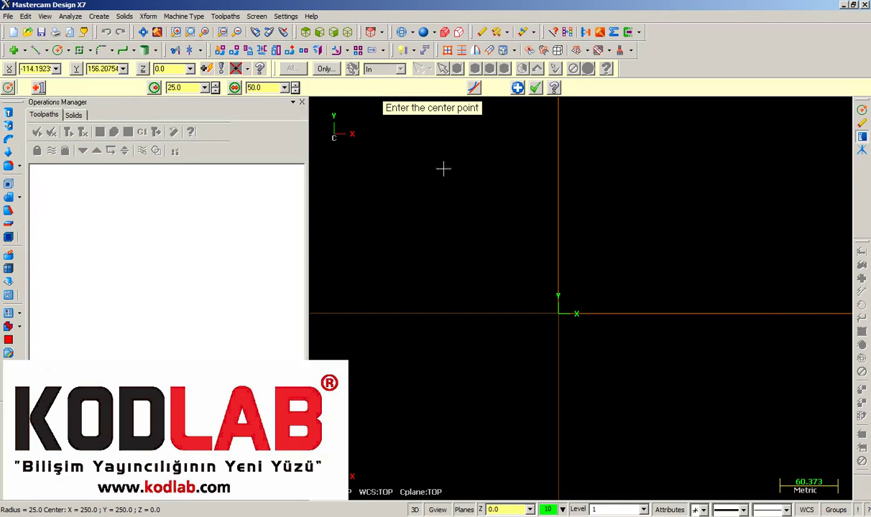
left_click(535, 88)
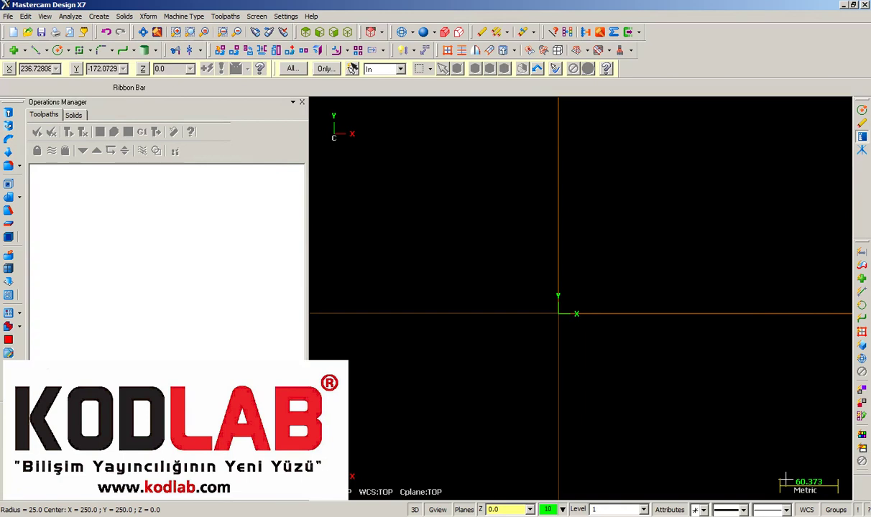
Fit the geometry in the view and zoom out to see the circle together with the origin axes
right_click(553, 210)
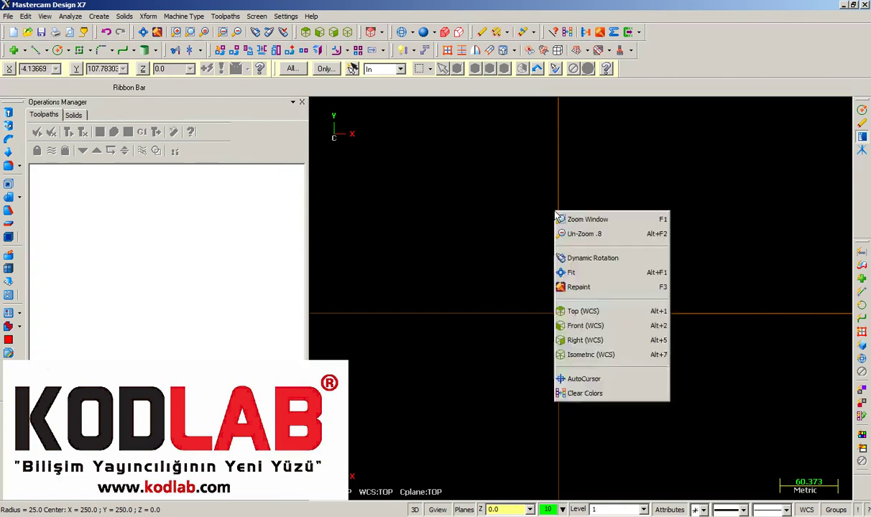
left_click(582, 261)
scroll(671, 247, "down", 10)
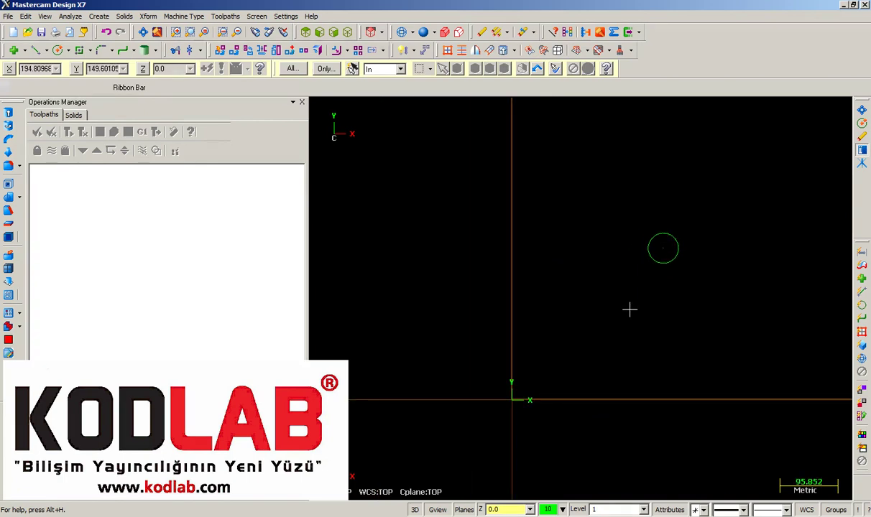
Window-select and delete the 50 mm circle from the drawing
left_click_drag(541, 162, 759, 377)
key("Delete")
scroll(647, 286, "down", 1)
scroll(552, 388, "up", 2)
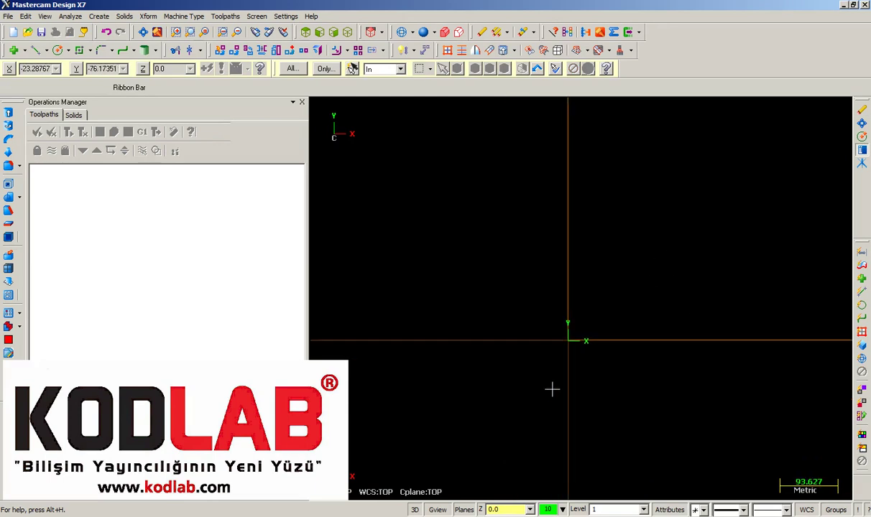
Draw a green circle about 105 mm in diameter freehand, left of the Y axis and above the X axis
left_click(548, 509)
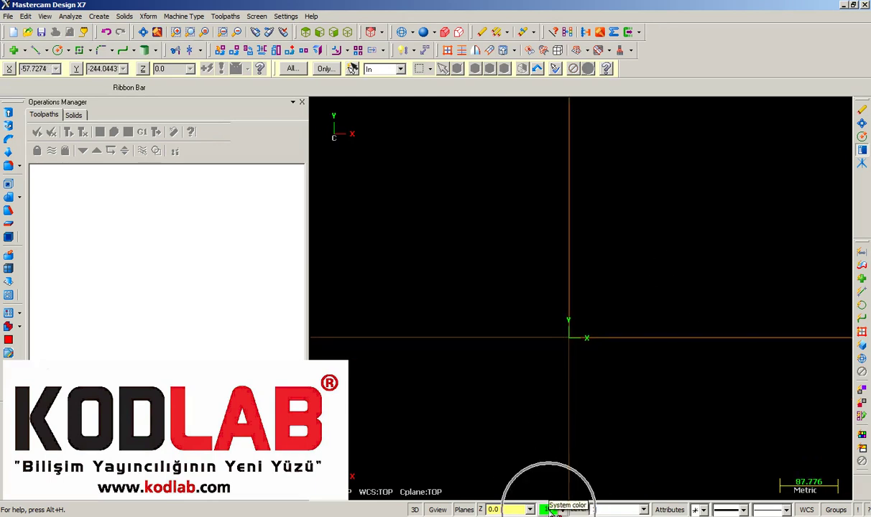
left_click(57, 50)
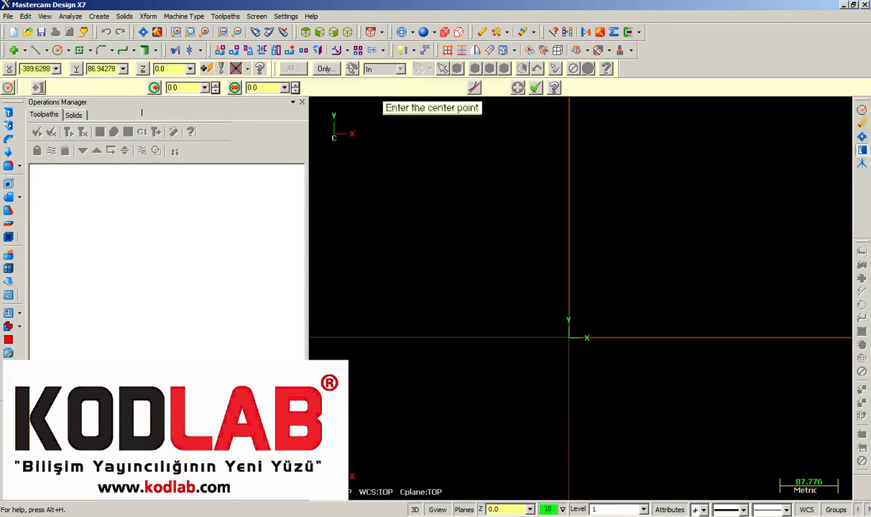
left_click(474, 259)
left_click(485, 293)
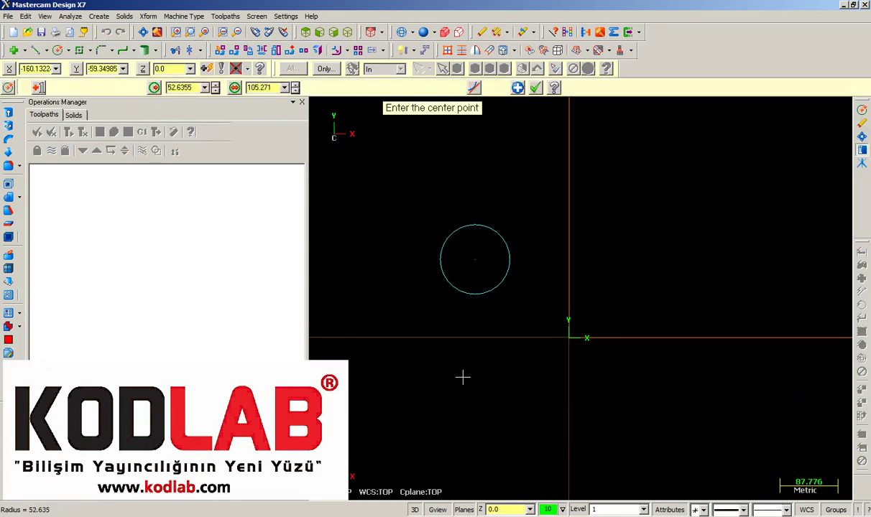
left_click(535, 87)
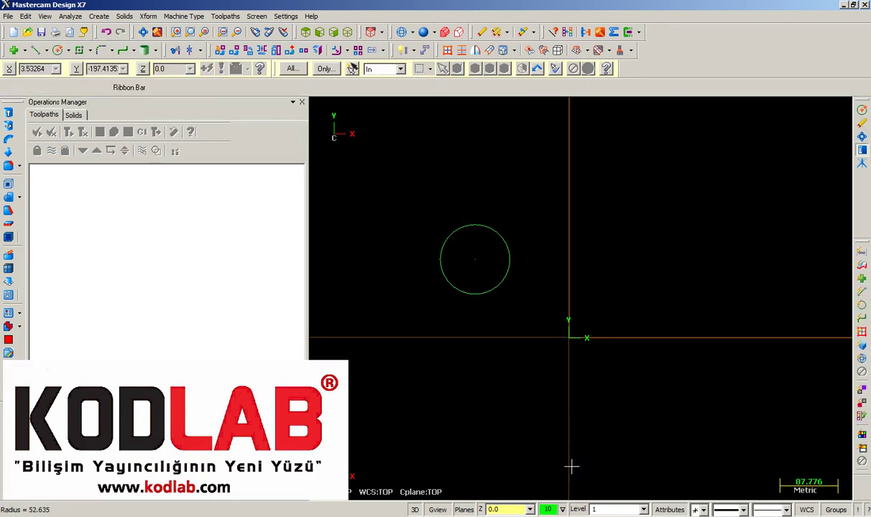
Set the system color to red (12) and draw a circle of about 66 mm radius right of the Y axis
left_click(548, 509)
double_click(201, 163)
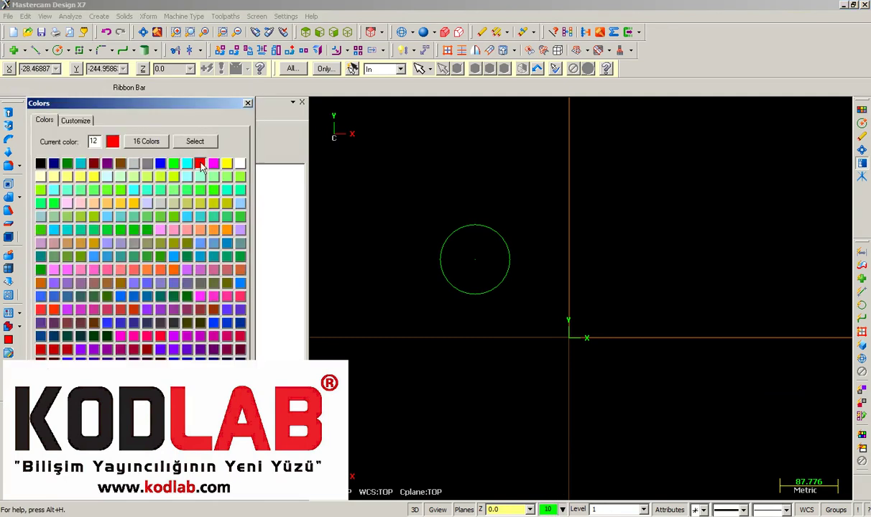
left_click(57, 49)
left_click(622, 241)
left_click(624, 285)
left_click(535, 88)
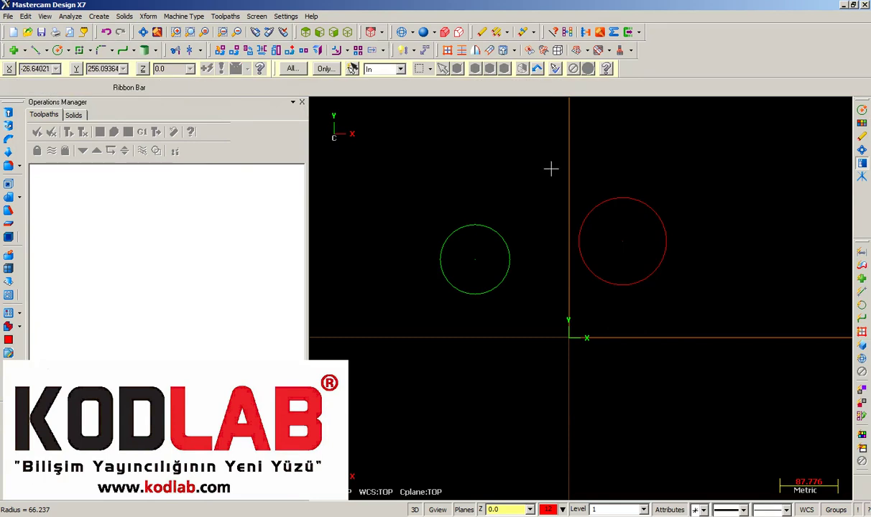
Select the red circle right of the Y axis and change its color to green
left_click(583, 206)
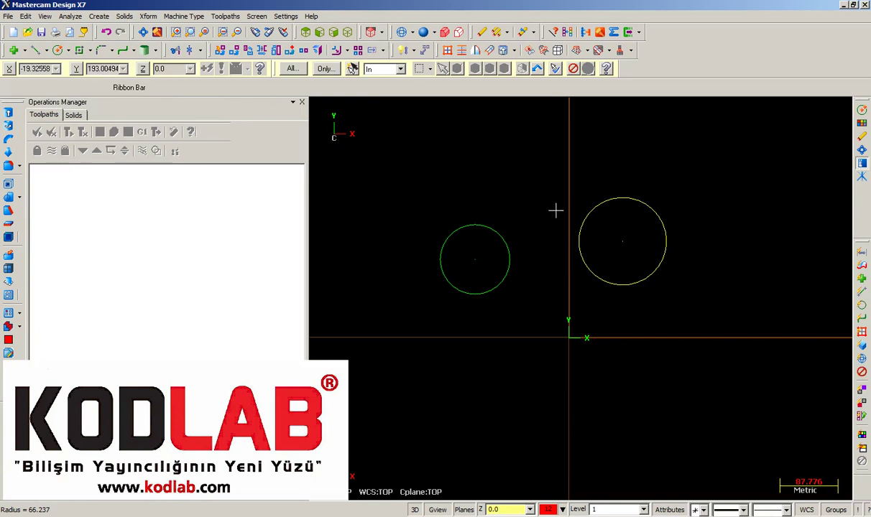
left_click(549, 510)
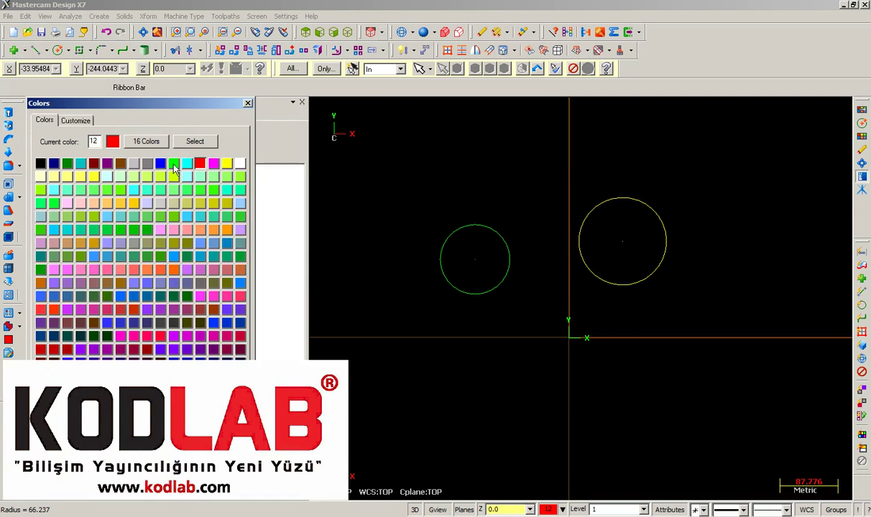
double_click(174, 167)
Change the color of the smaller circle left of the Y axis to dark blue
left_click(459, 231)
left_click(548, 510)
double_click(51, 163)
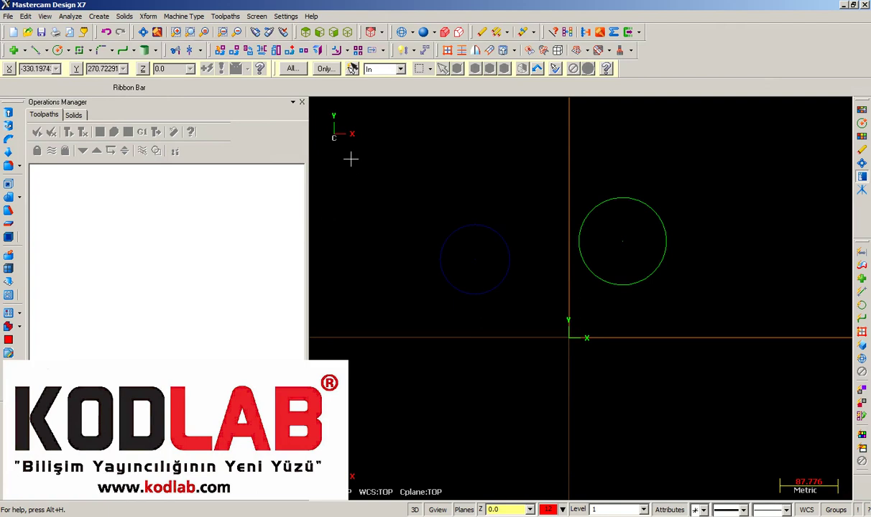
Display the C-planes toolbar and dock it at the end of the upper toolbar row
right_click(670, 51)
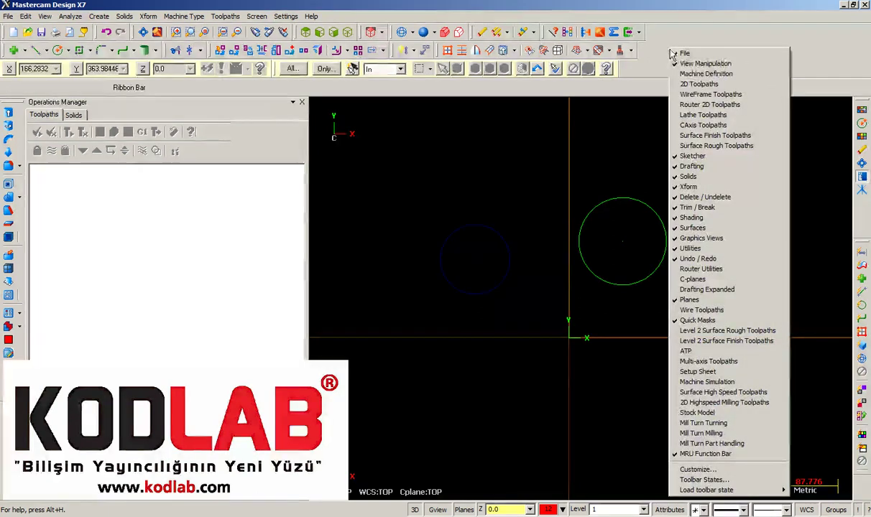
right_click(655, 50)
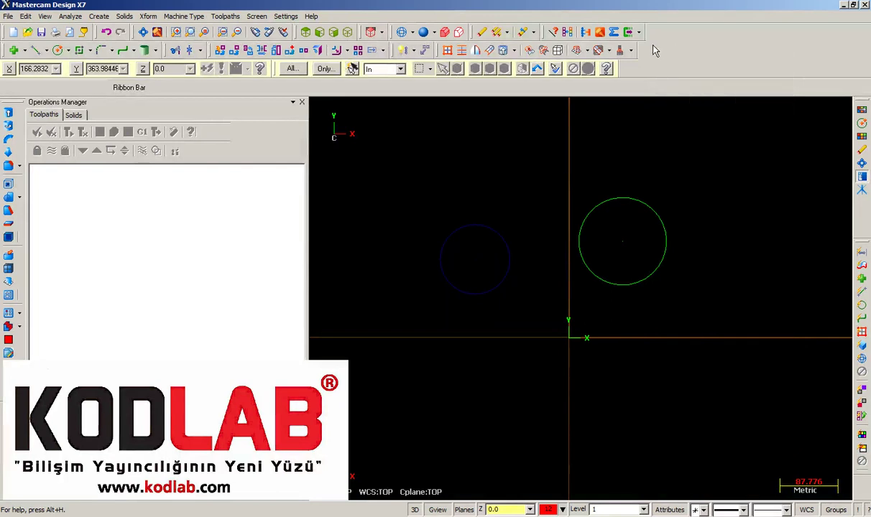
right_click(654, 48)
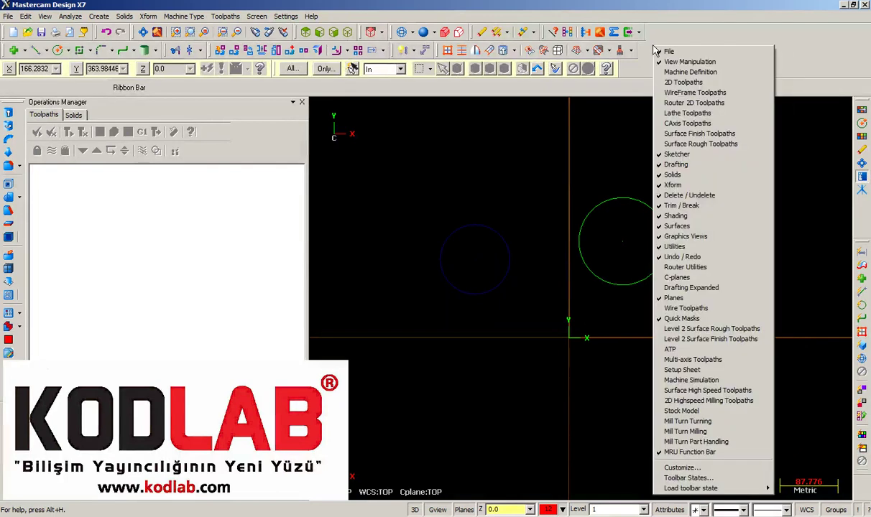
left_click(676, 279)
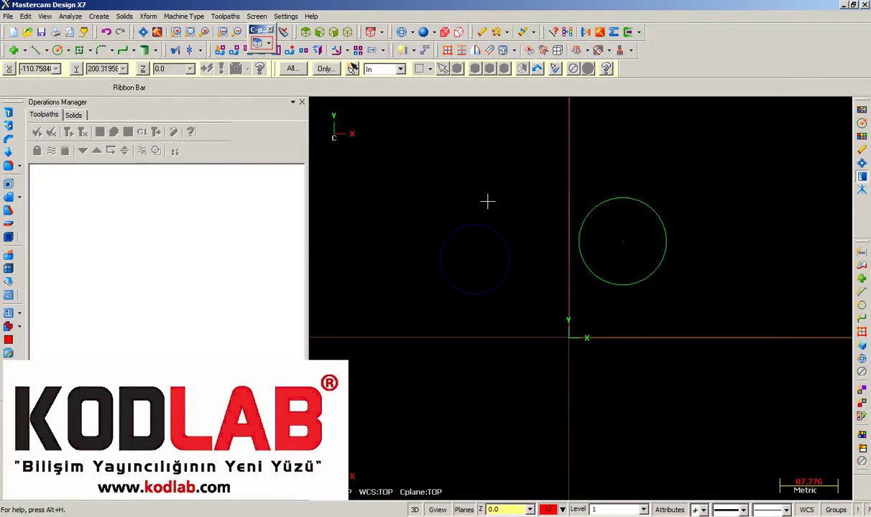
left_click_drag(322, 34, 658, 31)
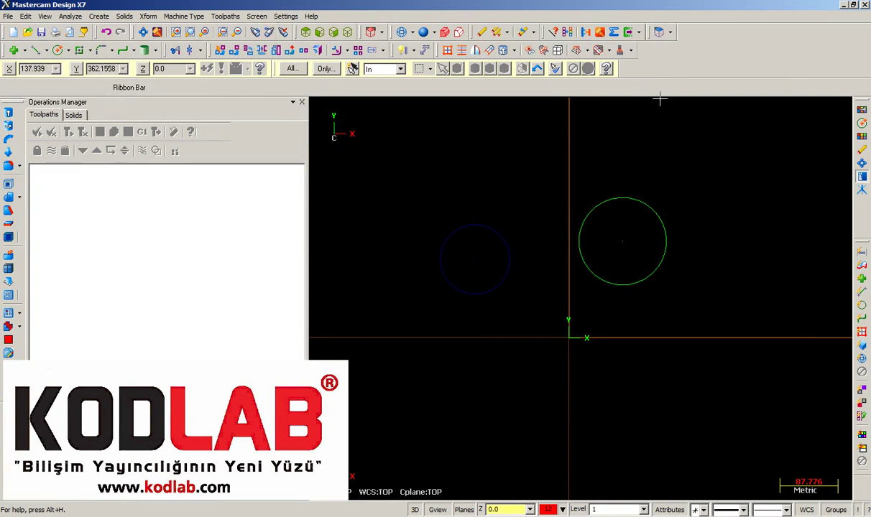
Try docking the C-planes toolbar along the window's side and lower edges, then float it over the graphics area and close it
left_click_drag(650, 34, 858, 223)
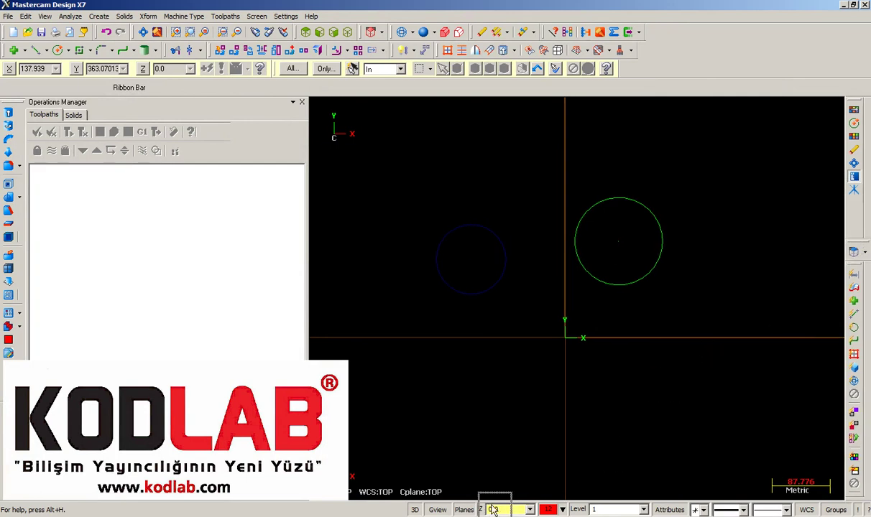
left_click_drag(489, 512, 368, 512)
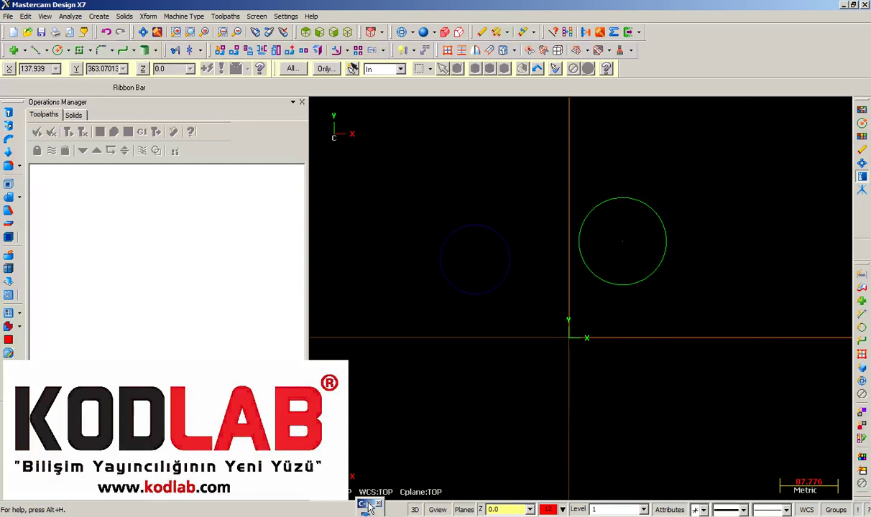
left_click_drag(341, 213, 342, 213)
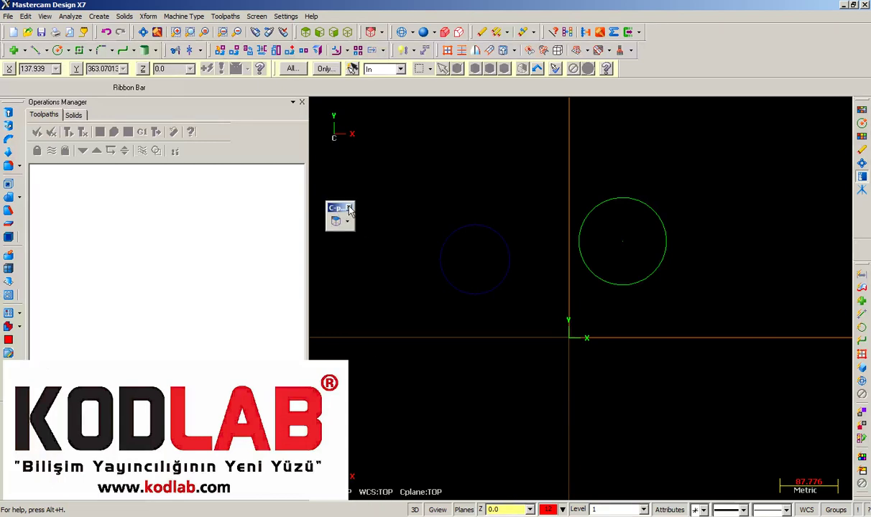
left_click(349, 209)
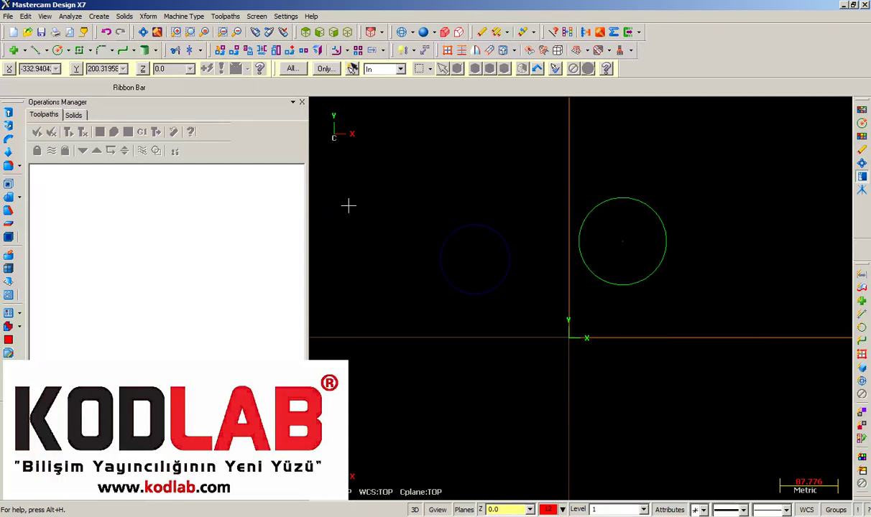
Examine which snap points are enabled in the AutoCursor settings, then close them without applying anything
right_click(408, 160)
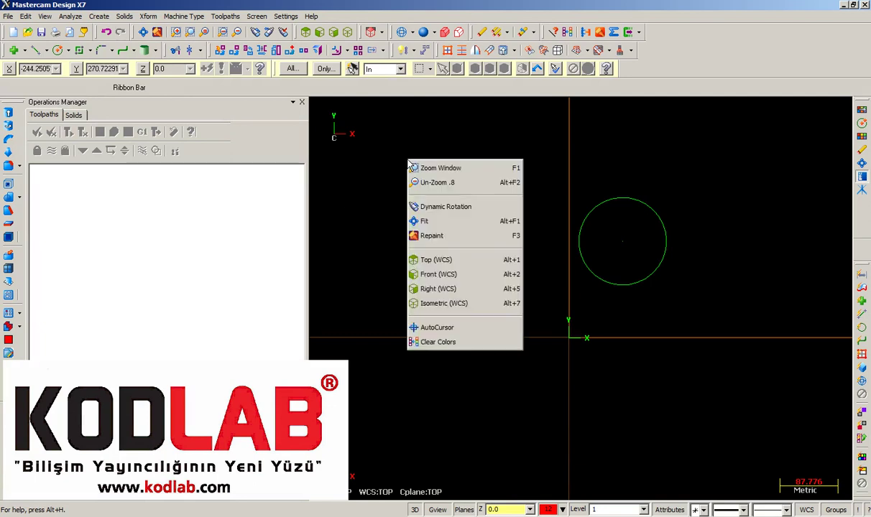
left_click(445, 331)
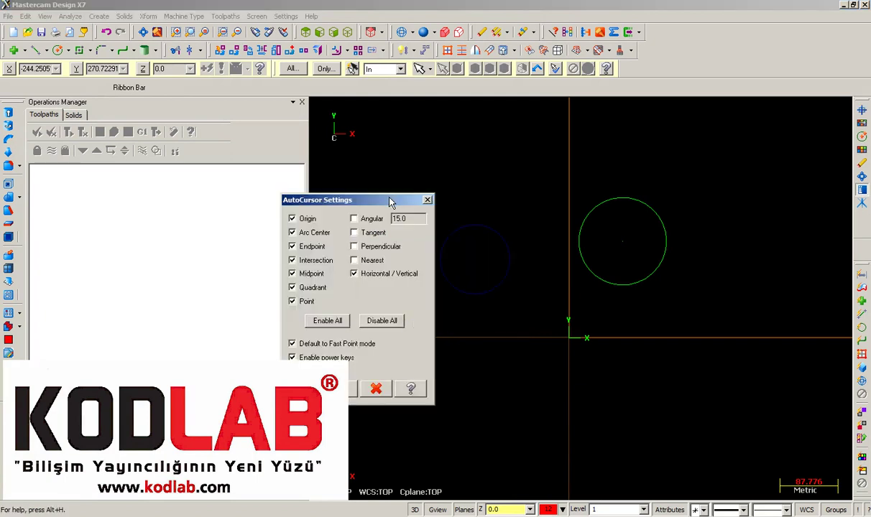
left_click_drag(389, 201, 350, 103)
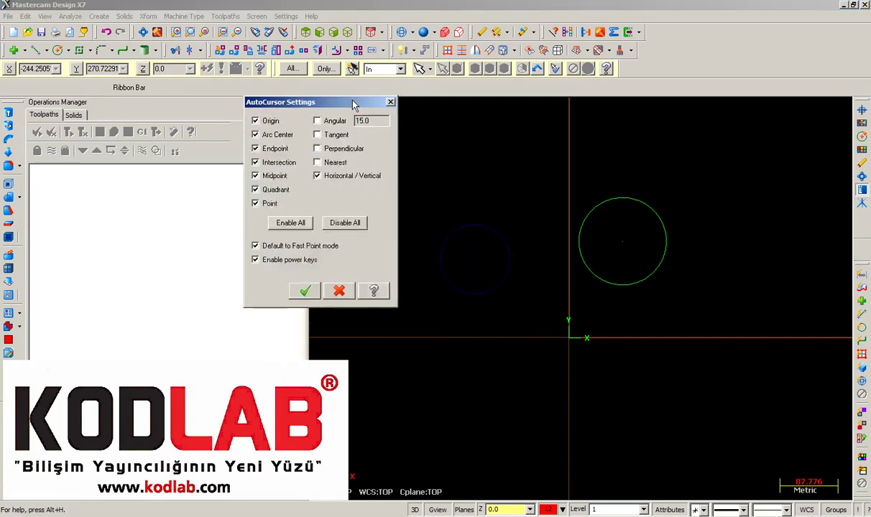
left_click(338, 291)
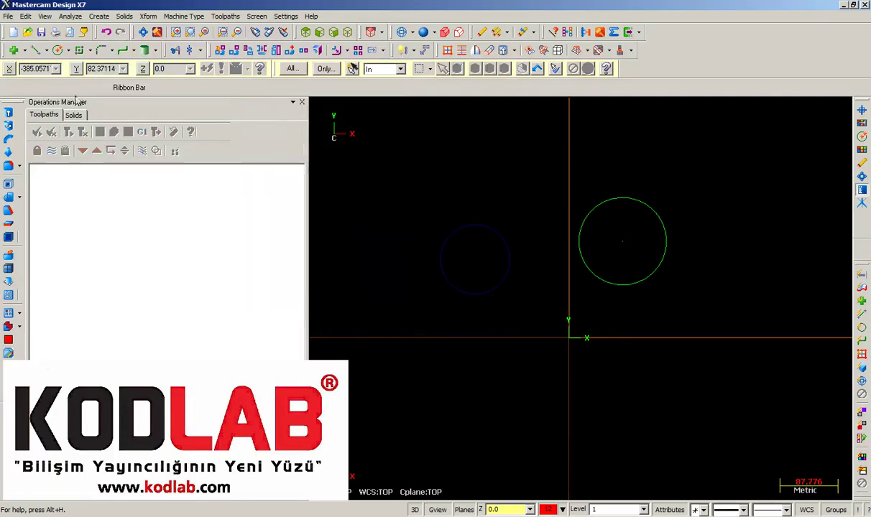
Draw a line from the upper quadrant point of the dark blue circle to the center of the green circle
left_click(33, 50)
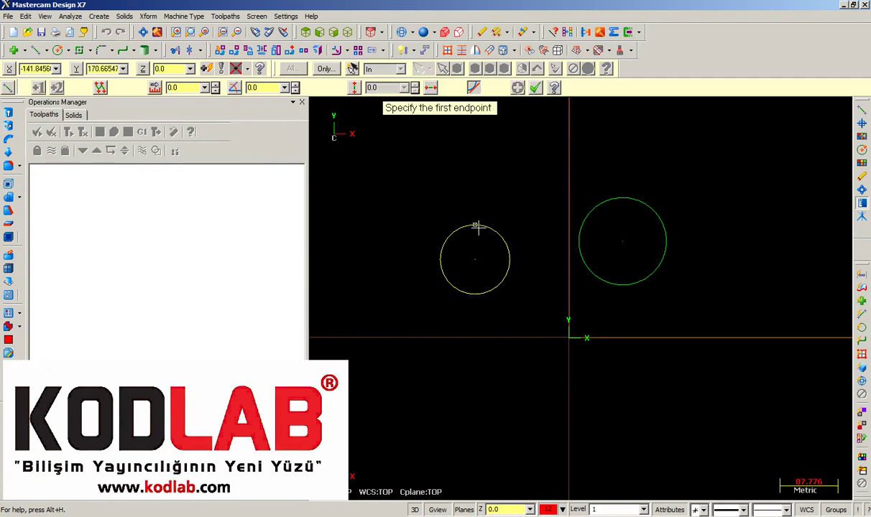
left_click(475, 225)
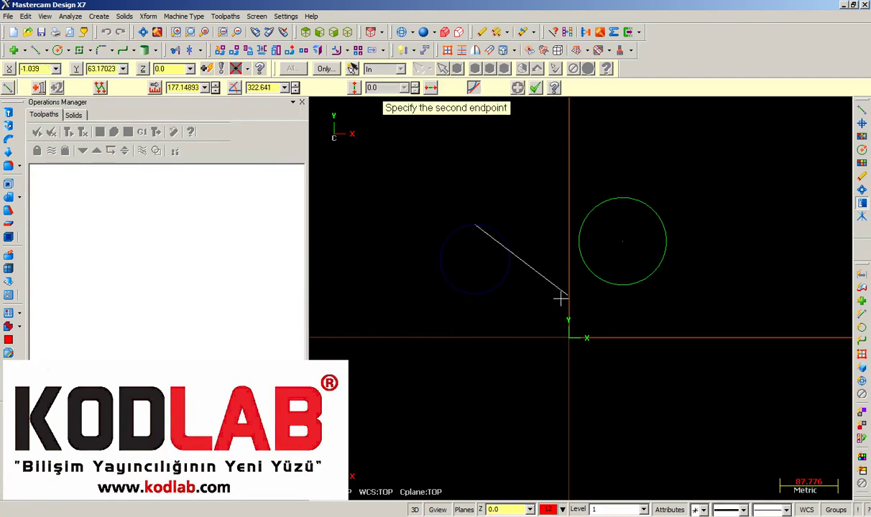
left_click(623, 241)
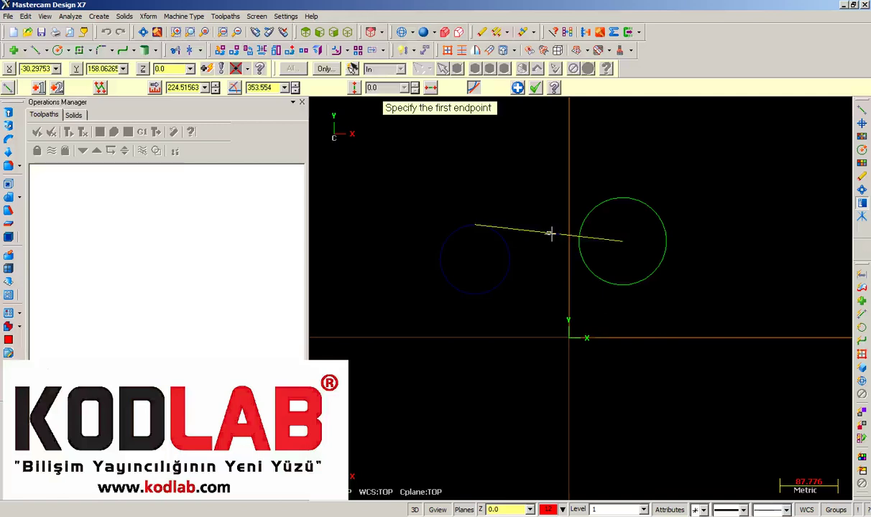
Draw a second line about 106 mm long from the first line's midpoint to the lower-right part of the dark blue circle
left_click(551, 233)
left_click(491, 295)
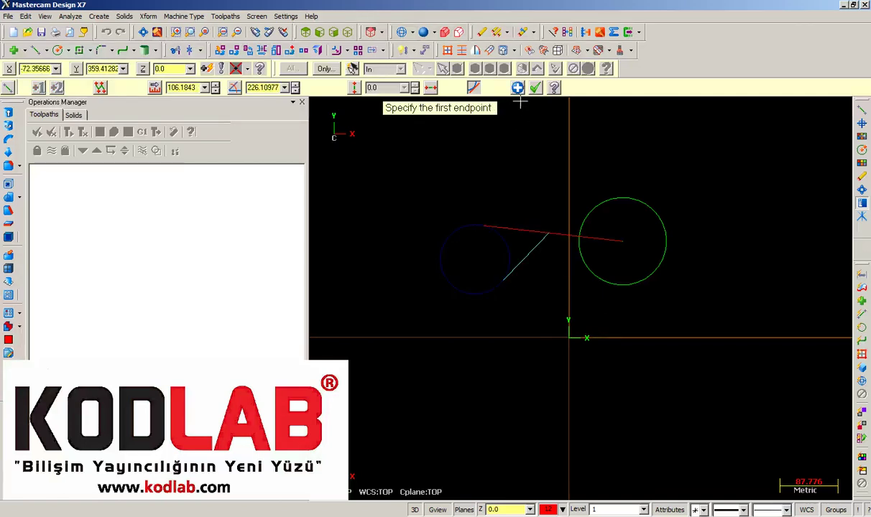
key("Escape")
scroll(519, 205, "up", 2)
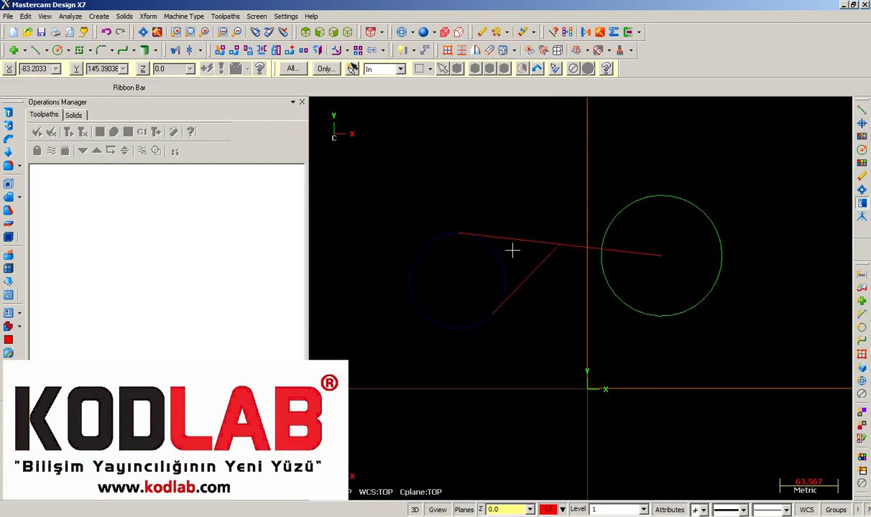
scroll(501, 199, "down", 1)
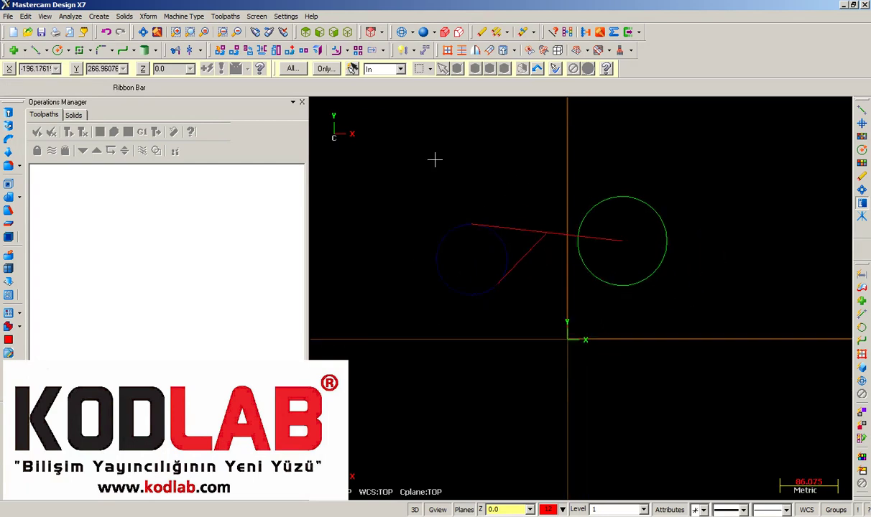
Review the AutoCursor snap options again and accept them as they are
right_click(432, 156)
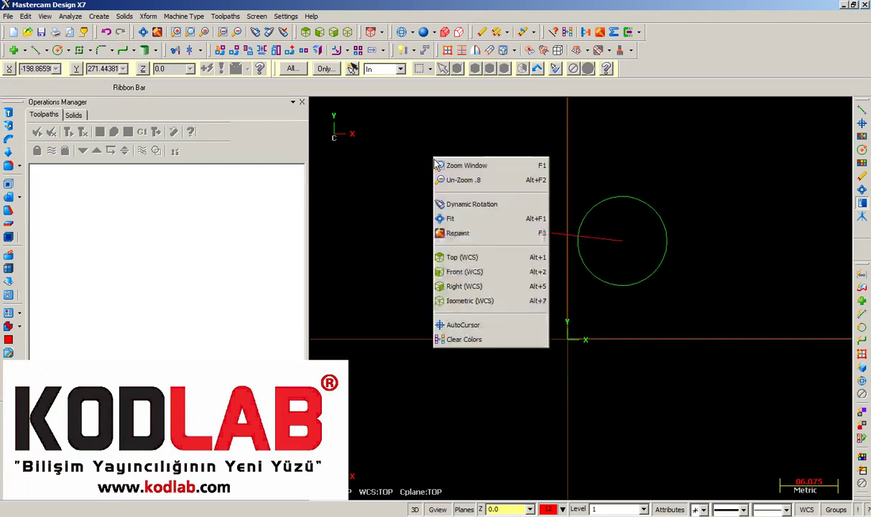
left_click(474, 327)
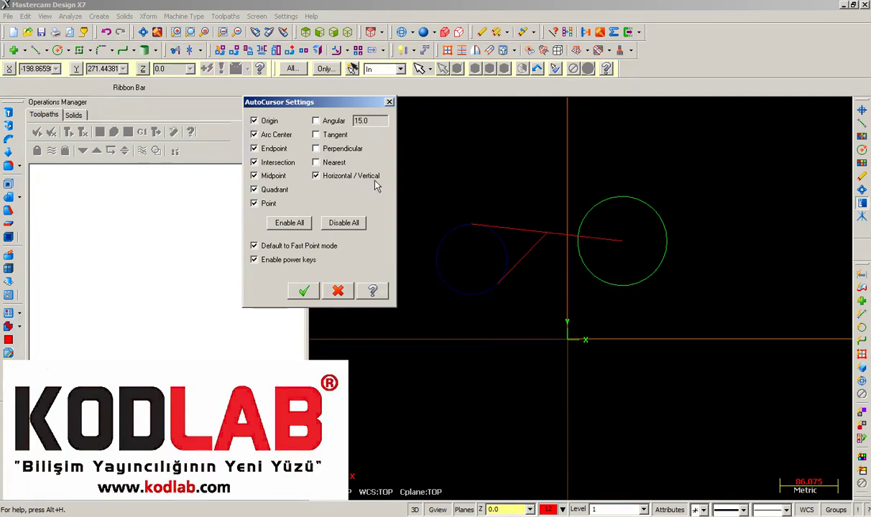
left_click(299, 290)
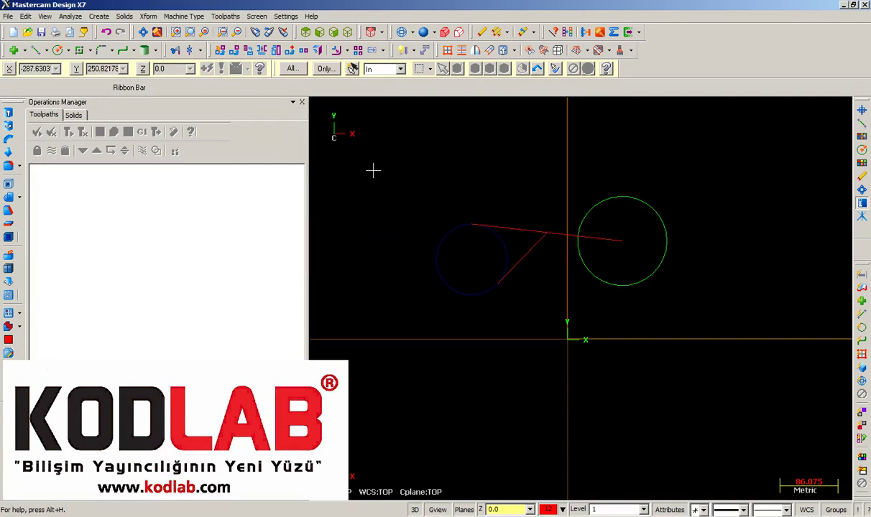
Set the Graphics background color to gray (8) in the system configuration, apply it and save it to the configuration file
left_click(286, 15)
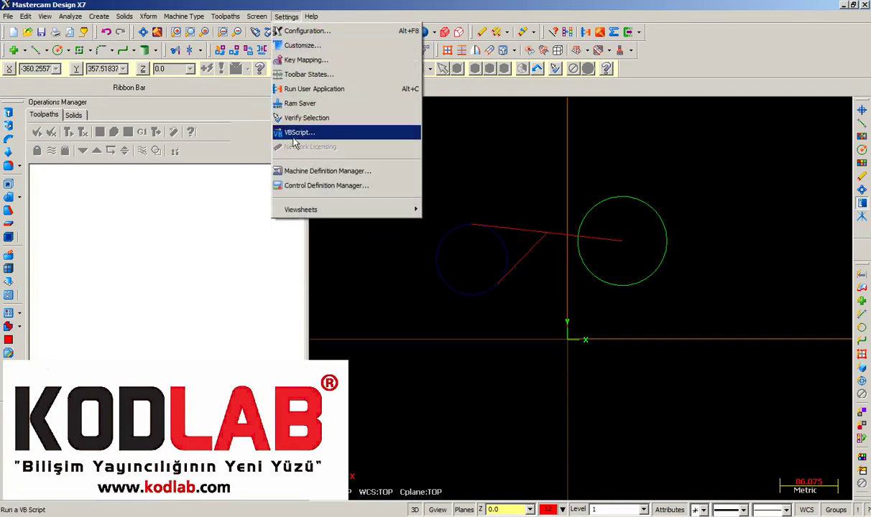
left_click(306, 31)
left_click_drag(258, 97, 343, 33)
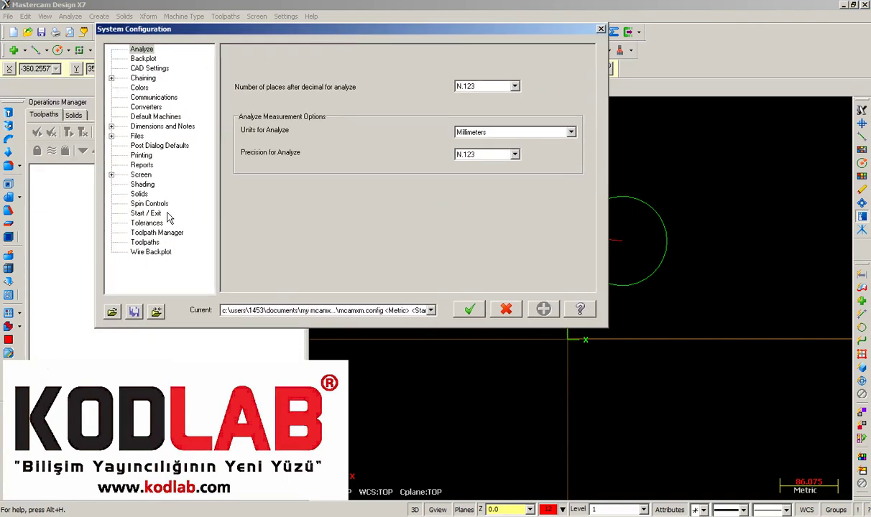
left_click(140, 87)
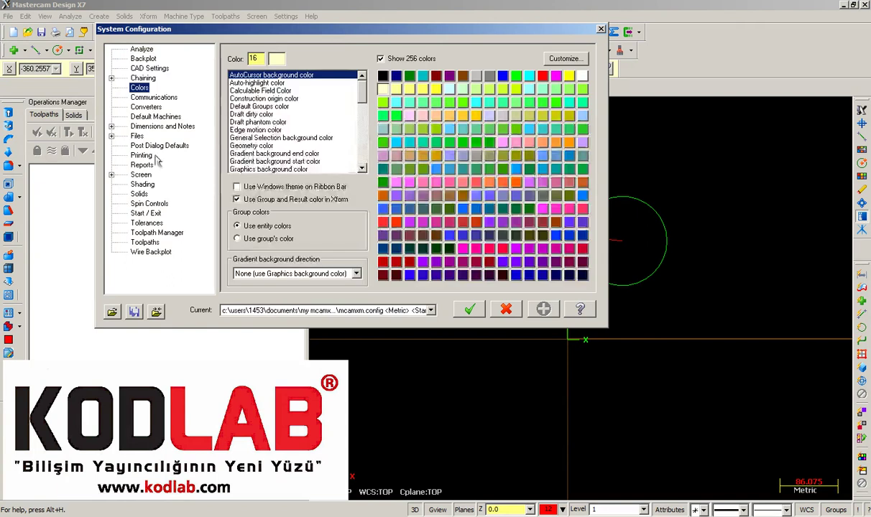
left_click(276, 170)
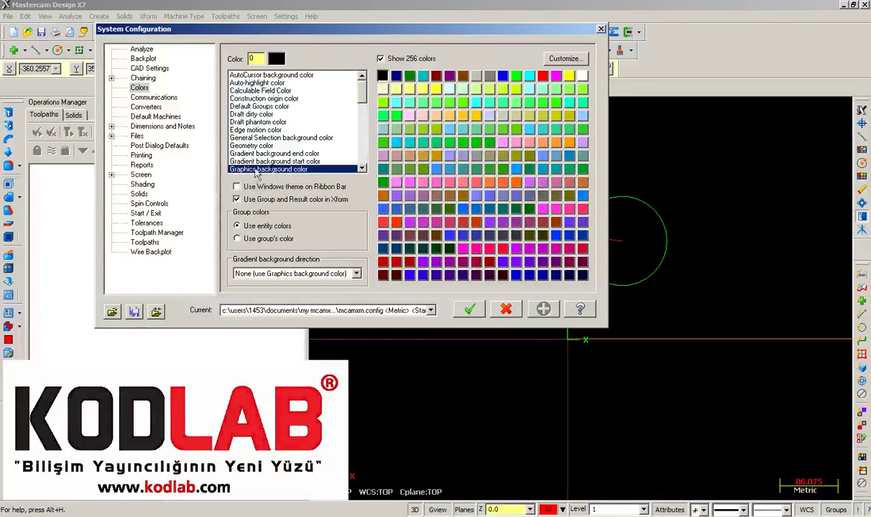
left_click(490, 75)
left_click(544, 309)
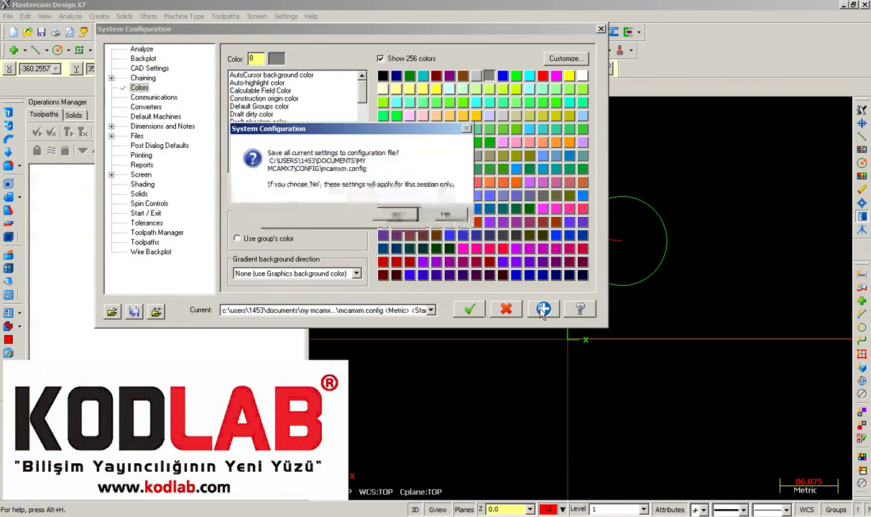
left_click(393, 267)
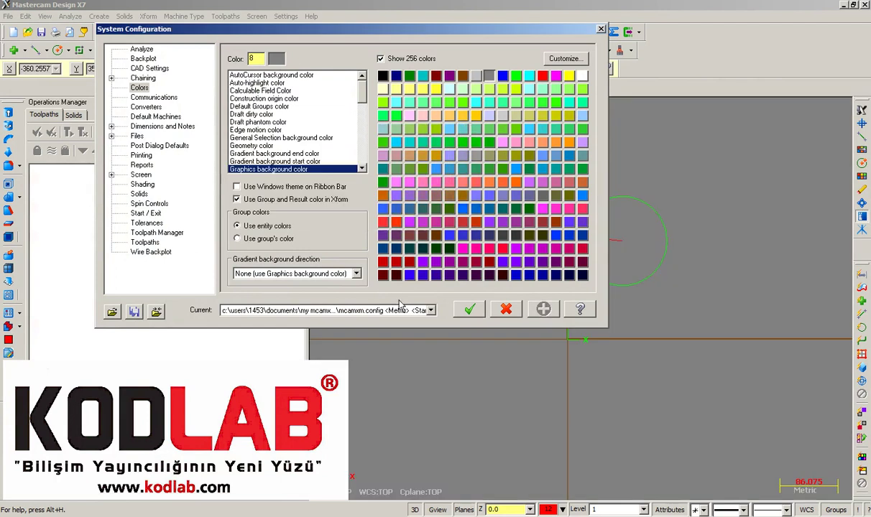
Set the Graphics background color to black (0), apply it and save it to the configuration file
left_click(382, 76)
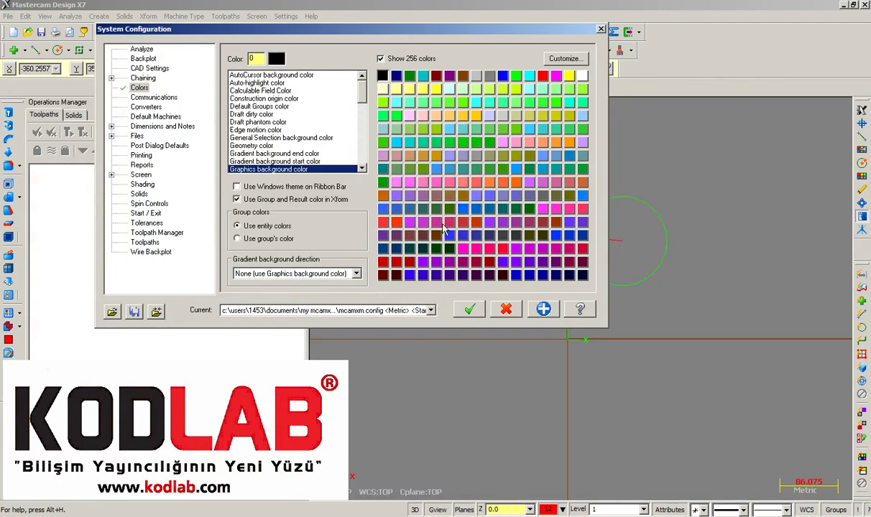
left_click(544, 310)
left_click(394, 268)
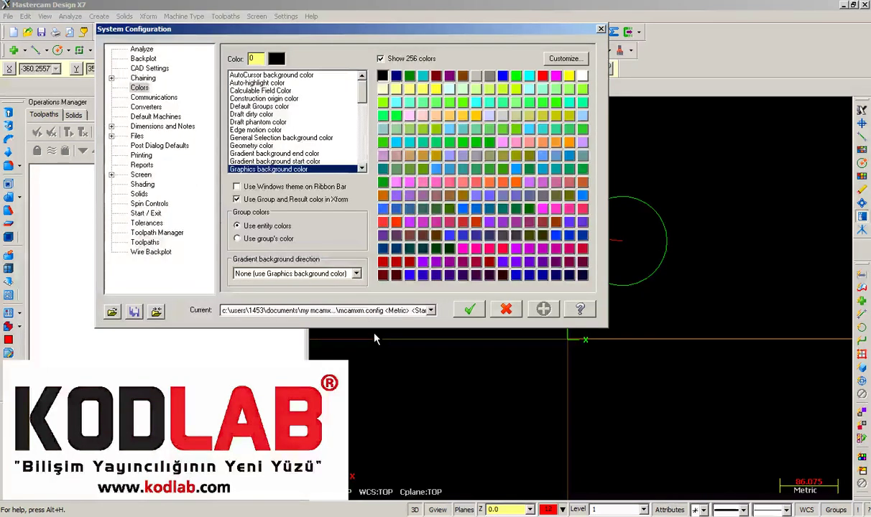
Save the system configuration as mcamxm.config, check its CONFIG folder without saving again, and close the configuration
left_click(134, 313)
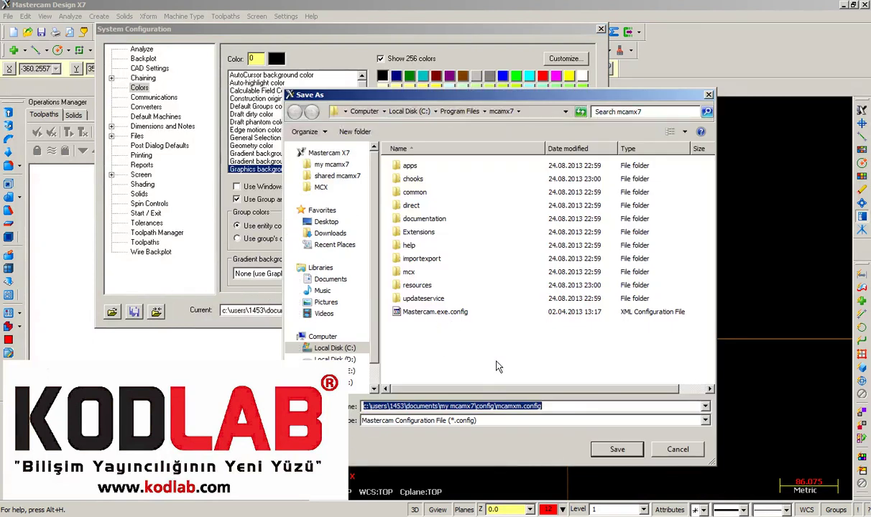
left_click(617, 450)
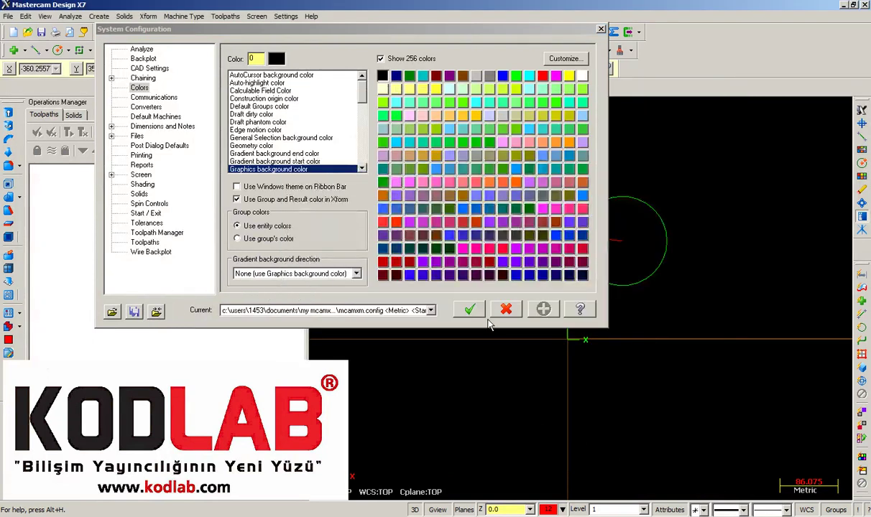
left_click(133, 311)
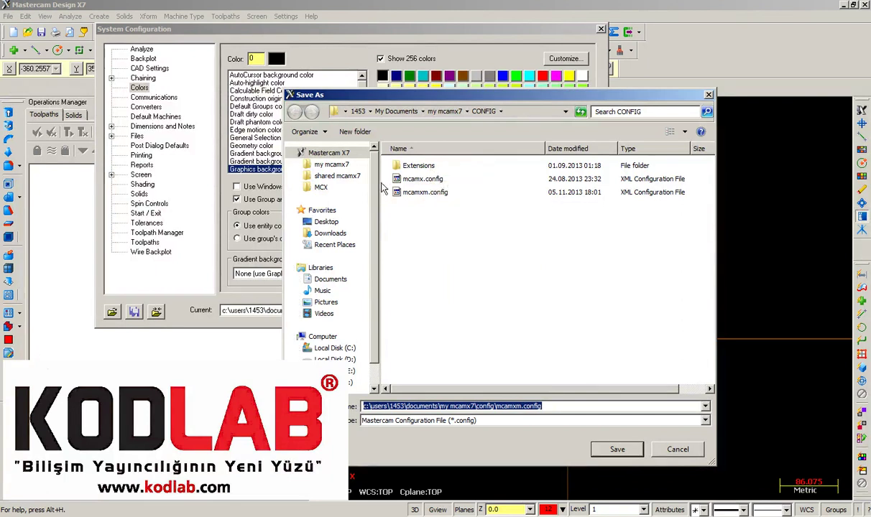
left_click(678, 450)
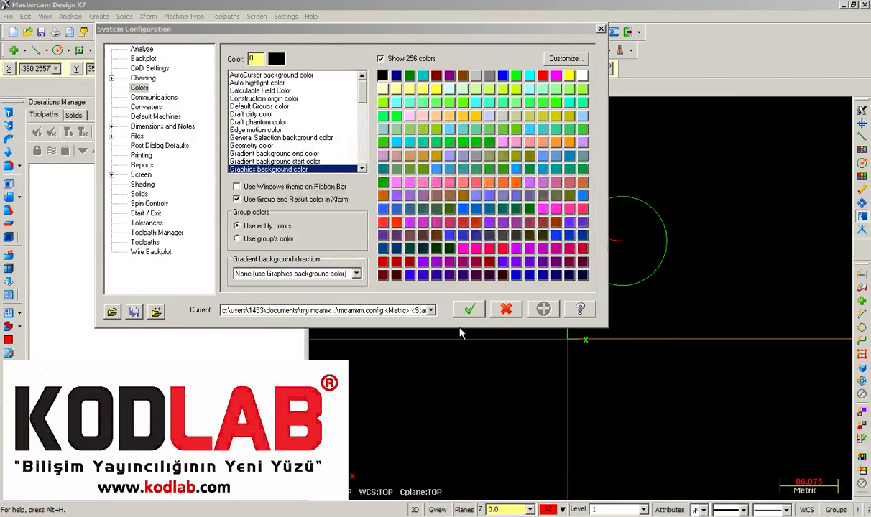
left_click(507, 311)
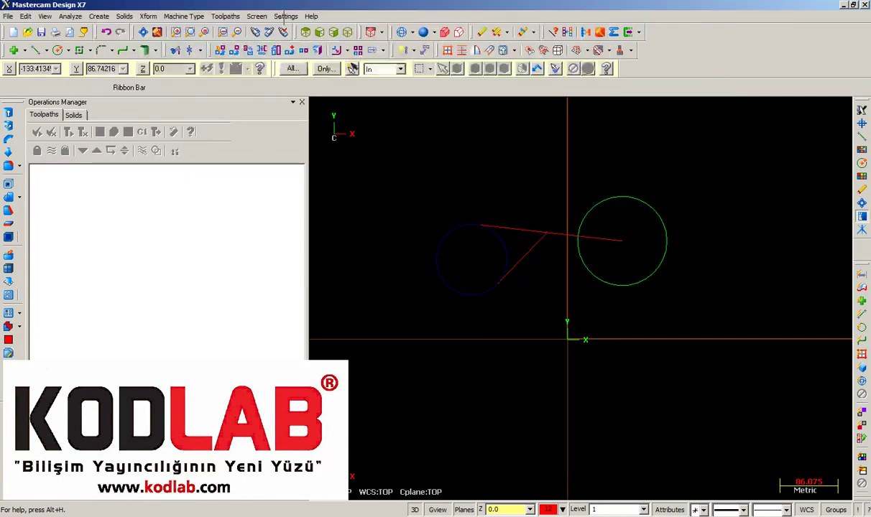
Remove the Zoom Window and Un-Zoom .8 commands from the graphics context menu in the interface customization
left_click(284, 14)
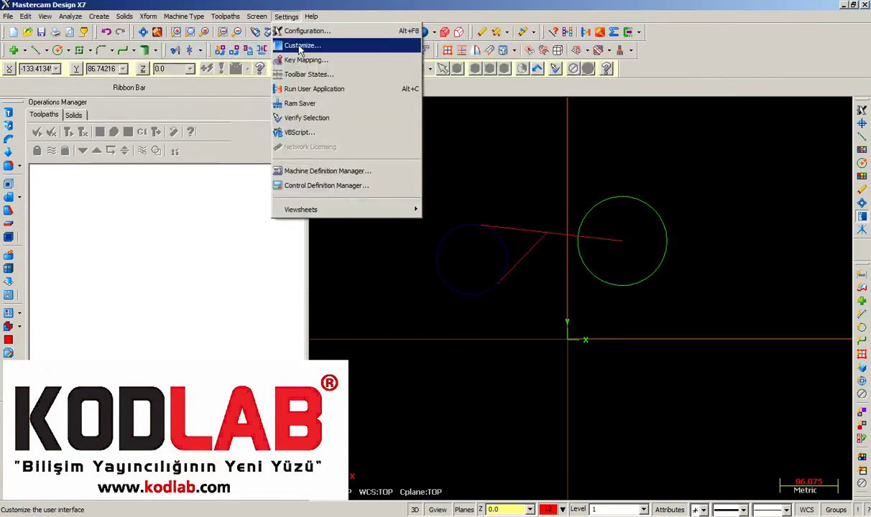
left_click(301, 45)
left_click_drag(232, 105, 240, 52)
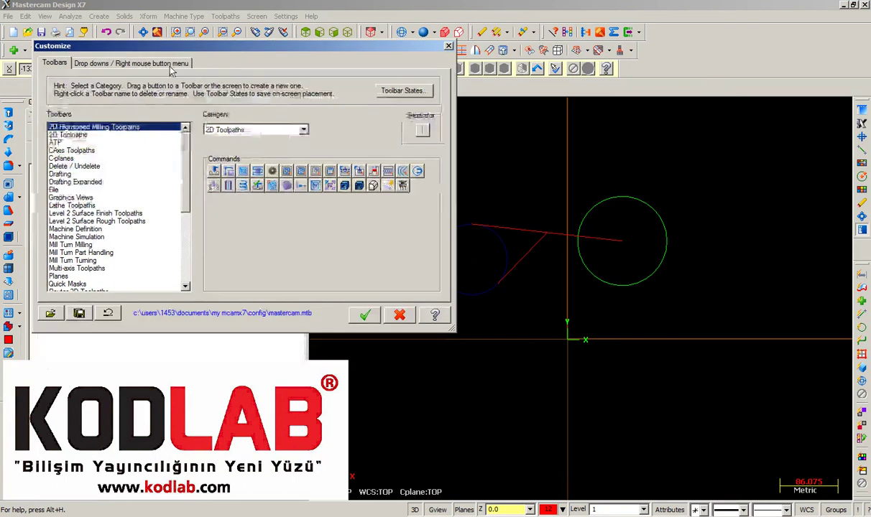
left_click(133, 62)
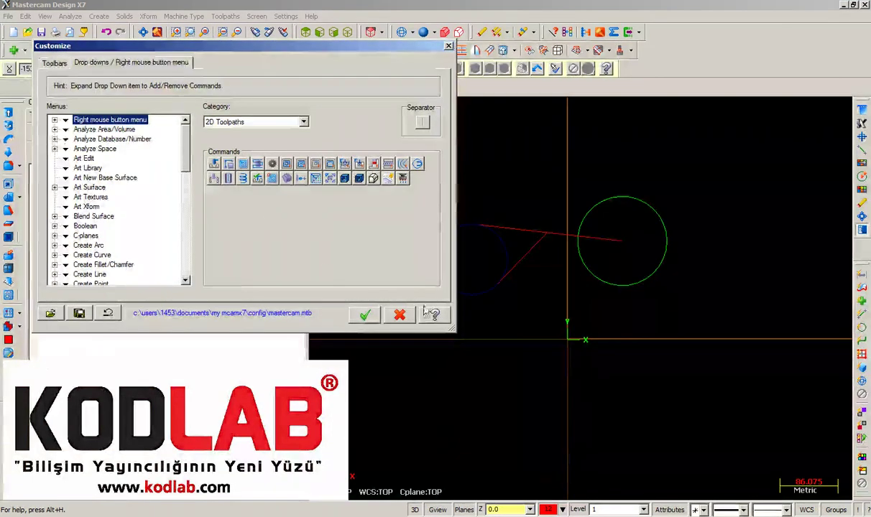
left_click(54, 120)
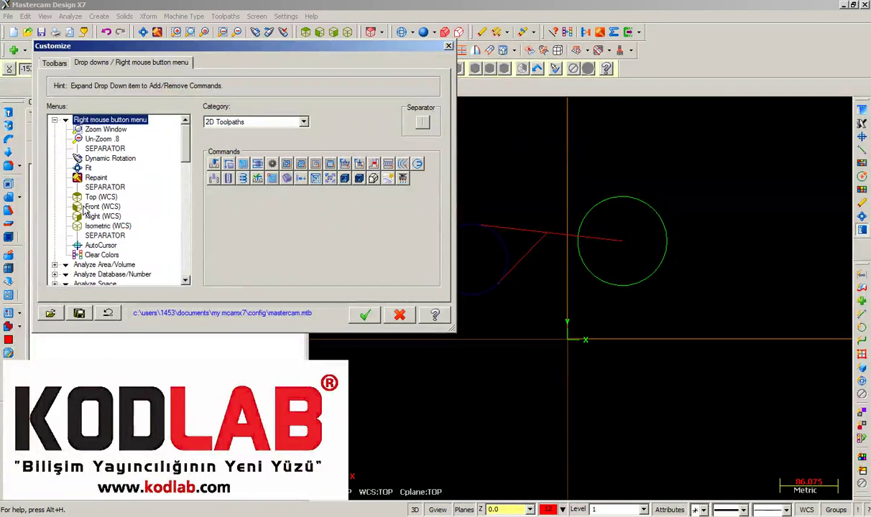
left_click(94, 129)
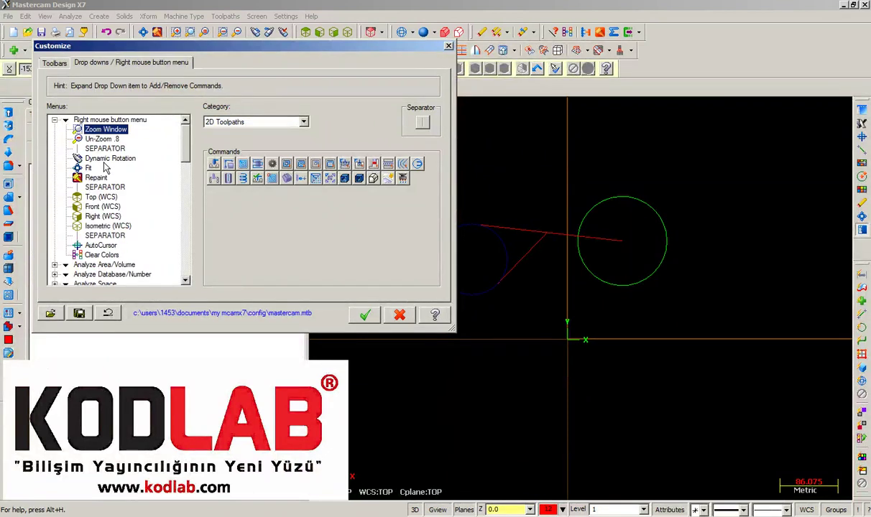
key("Delete")
key("Delete")
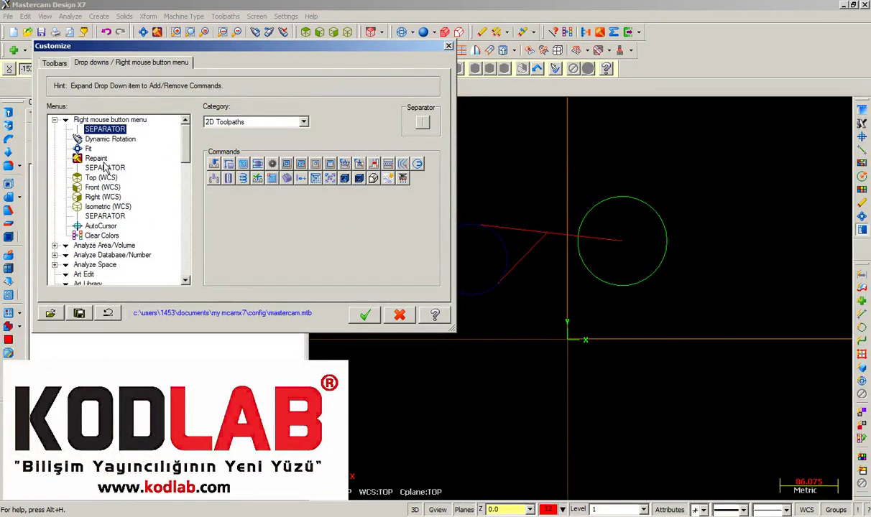
Add Create Line Endpoint and Create Circle Center Point from the Geometry category to the start of the context menu
left_click(256, 123)
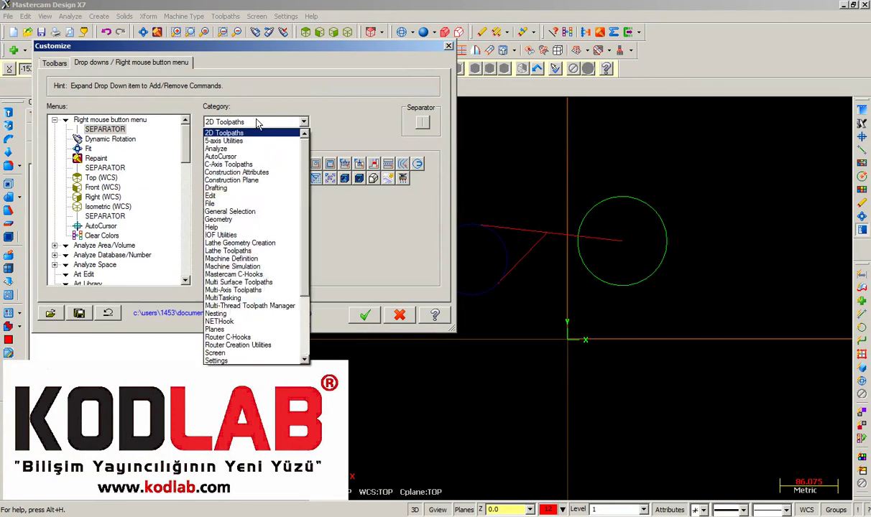
scroll(240, 216, "down", 4)
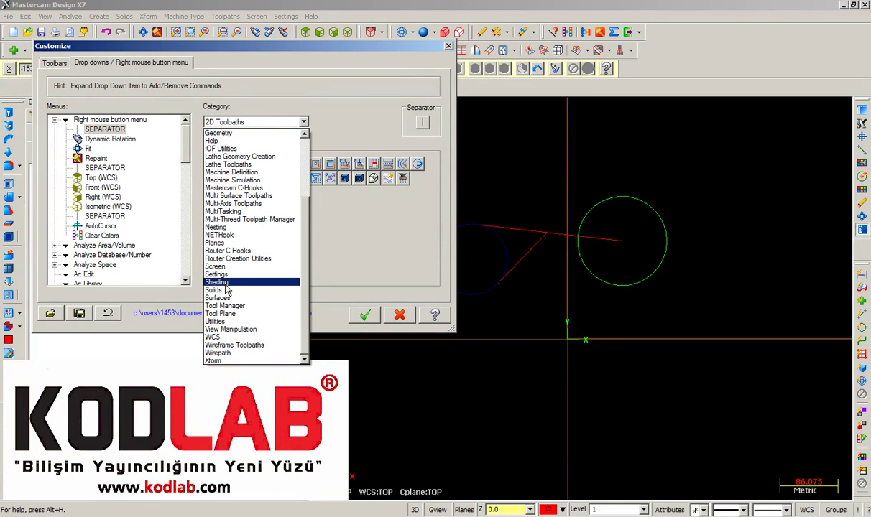
scroll(227, 285, "up", 4)
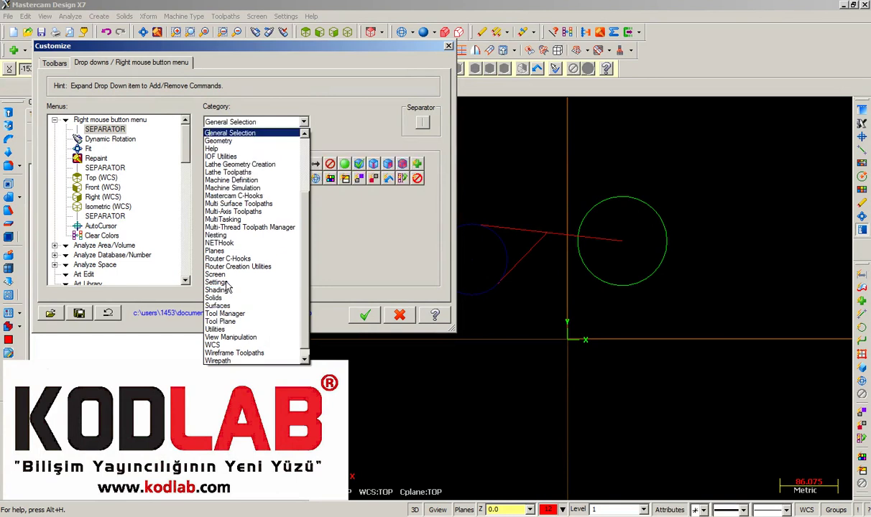
left_click(230, 132)
left_click(231, 125)
left_click(223, 145)
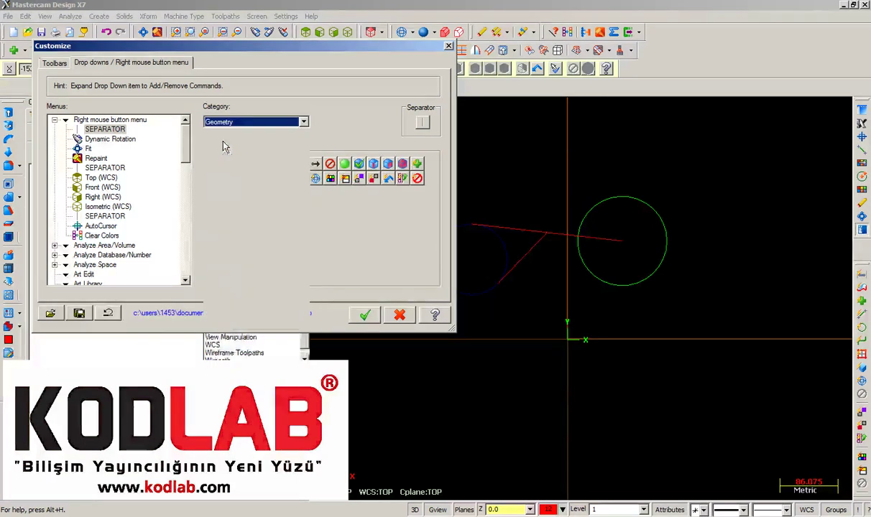
left_click_drag(213, 166, 100, 127)
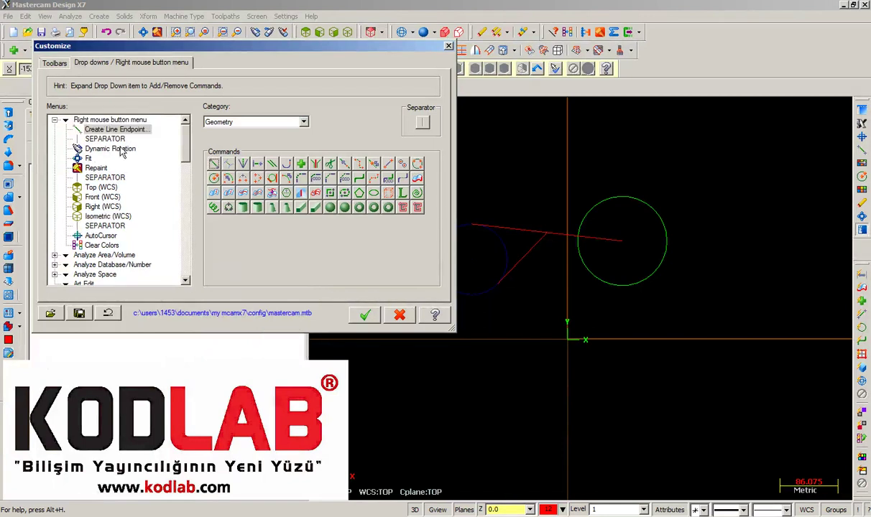
left_click_drag(276, 185, 109, 136)
left_click(114, 130)
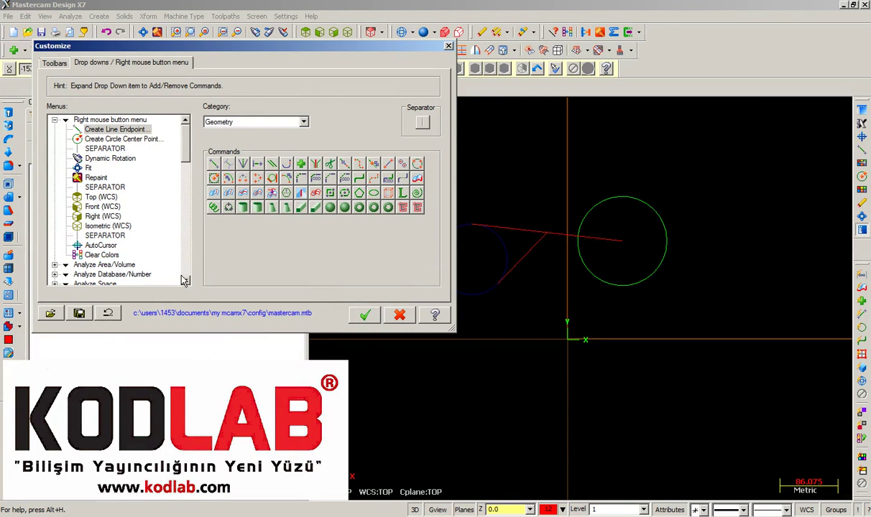
Save the menu customization as MASTERCAM.mtb in the CONFIG folder, replacing the existing file, and close the customization
left_click(79, 313)
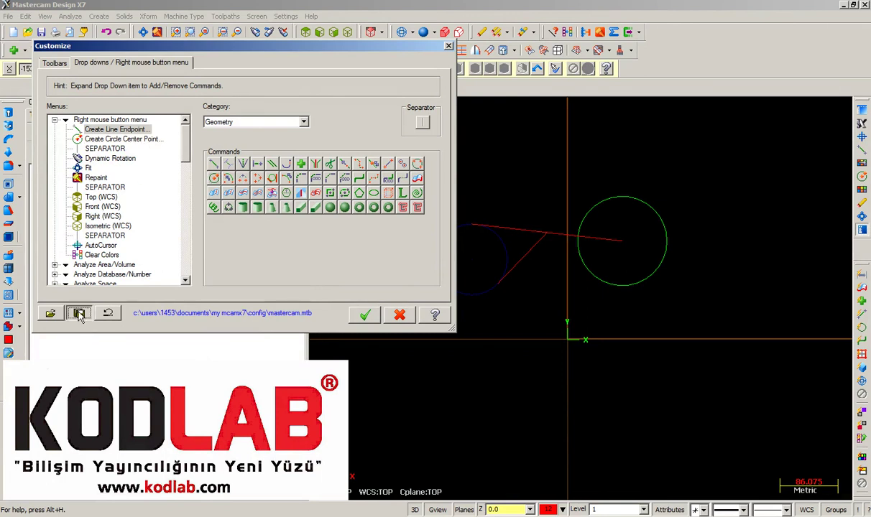
left_click(617, 449)
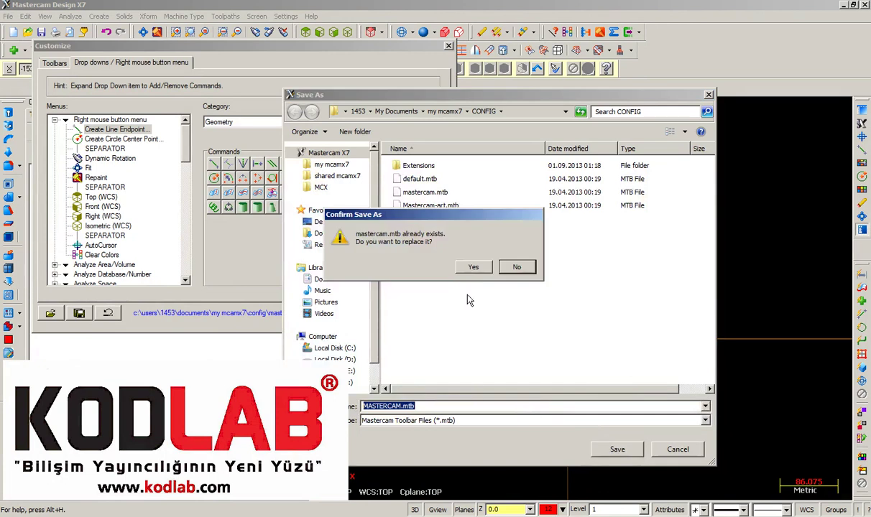
left_click(470, 268)
left_click(401, 315)
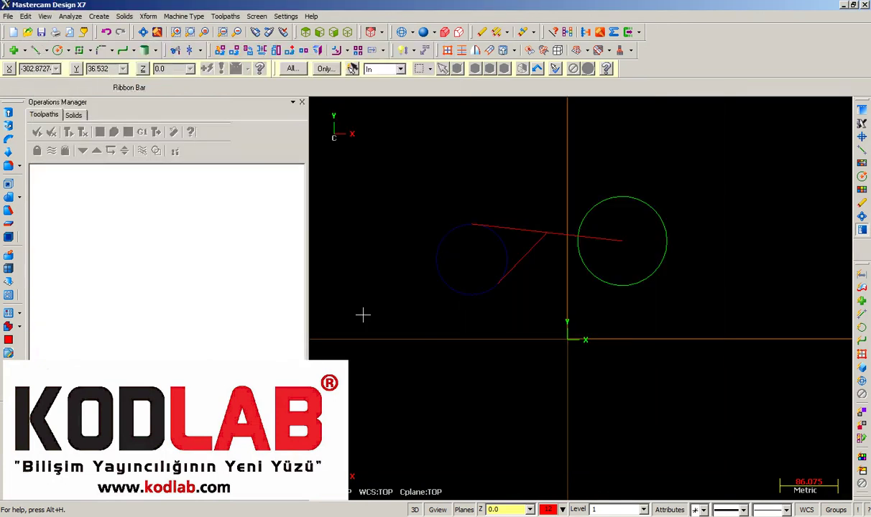
Check the customized context menu in the graphics area and try its Create Circle Center Point command
right_click(399, 159)
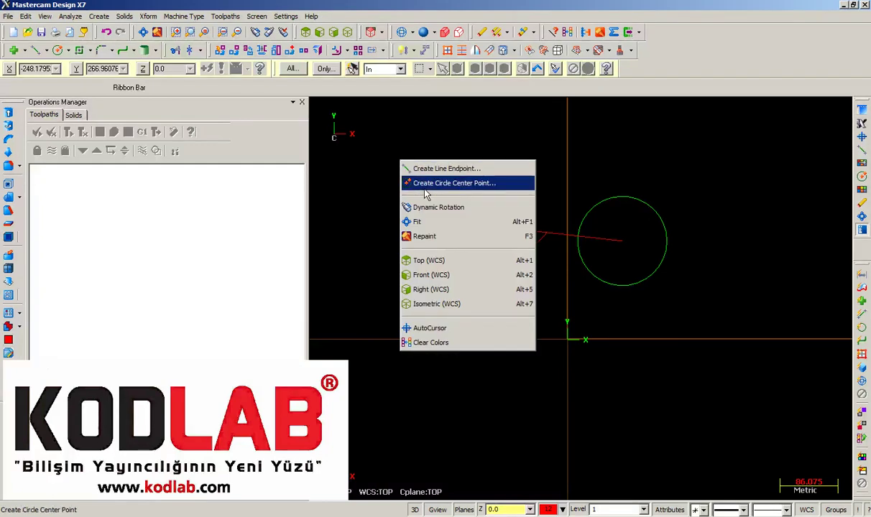
left_click(472, 184)
left_click(286, 15)
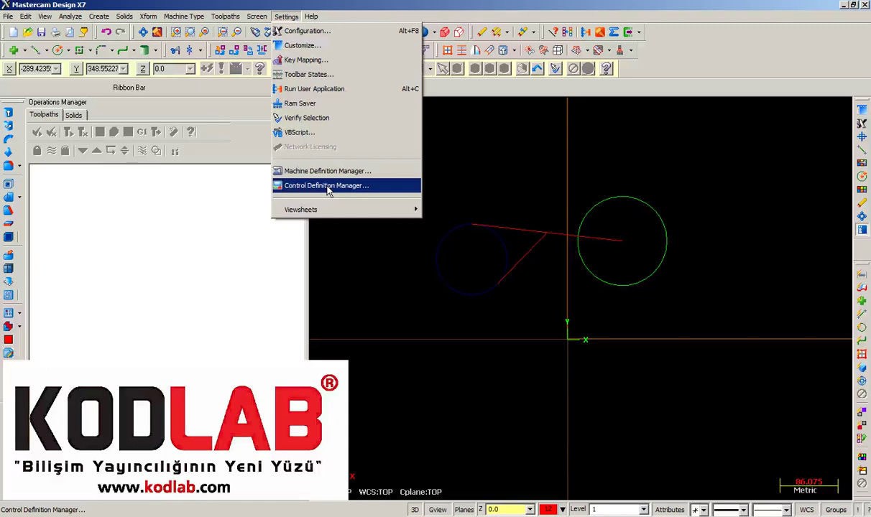
left_click(346, 232)
Delete all the circles and lines in the graphics area
scroll(493, 218, "down", 2)
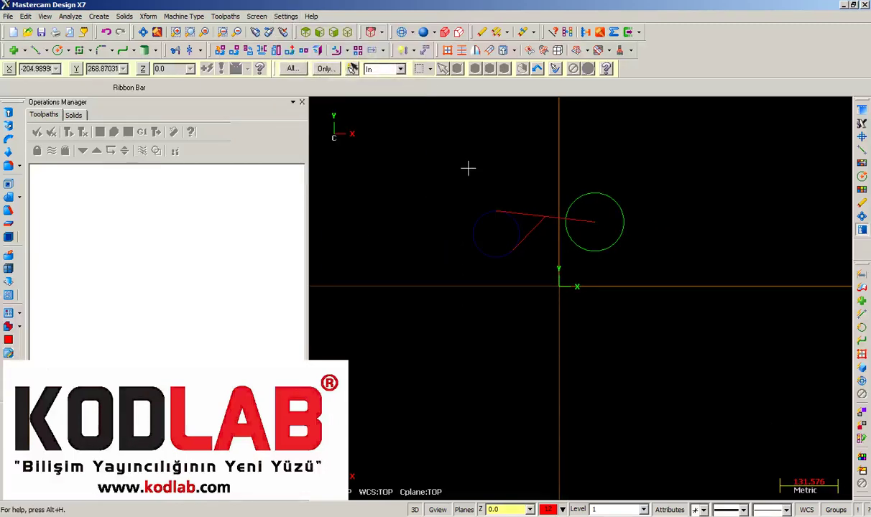
left_click_drag(432, 155, 676, 359)
key("Delete")
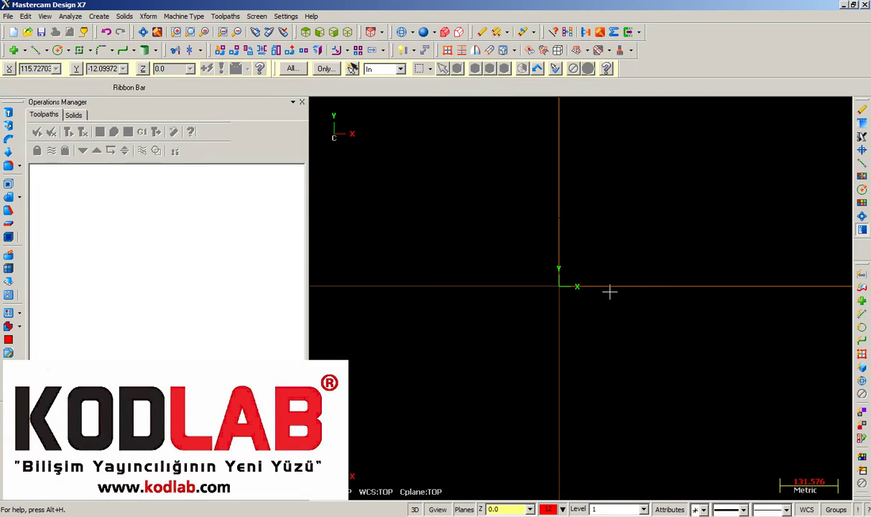
Place a rectangular shape 100 wide and 50 high, anchored by its center, on the origin
left_click(100, 17)
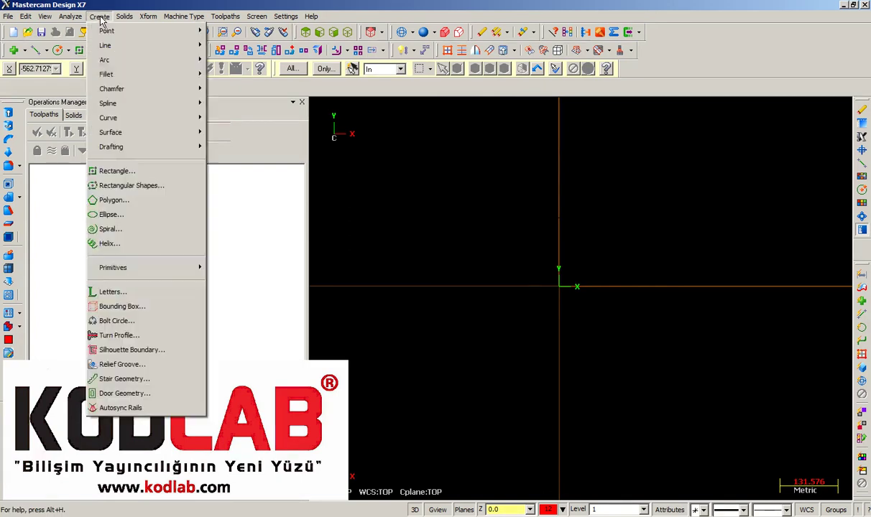
left_click(160, 186)
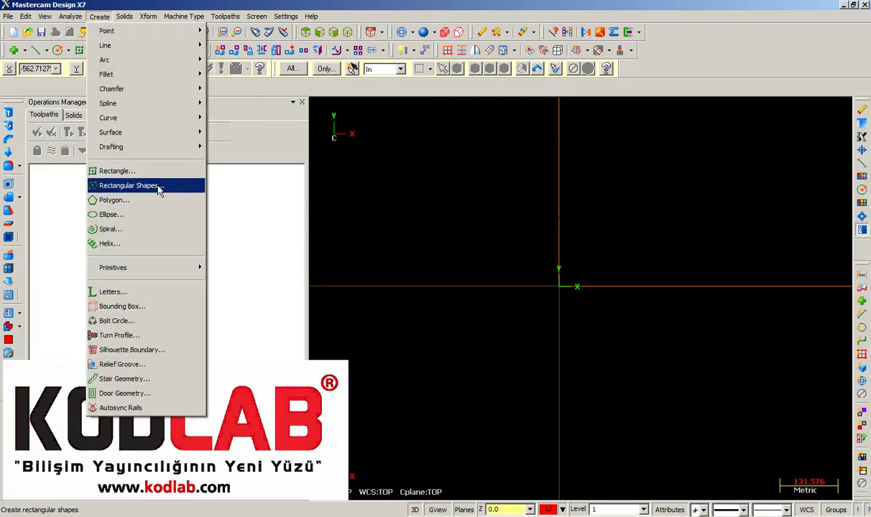
type("100")
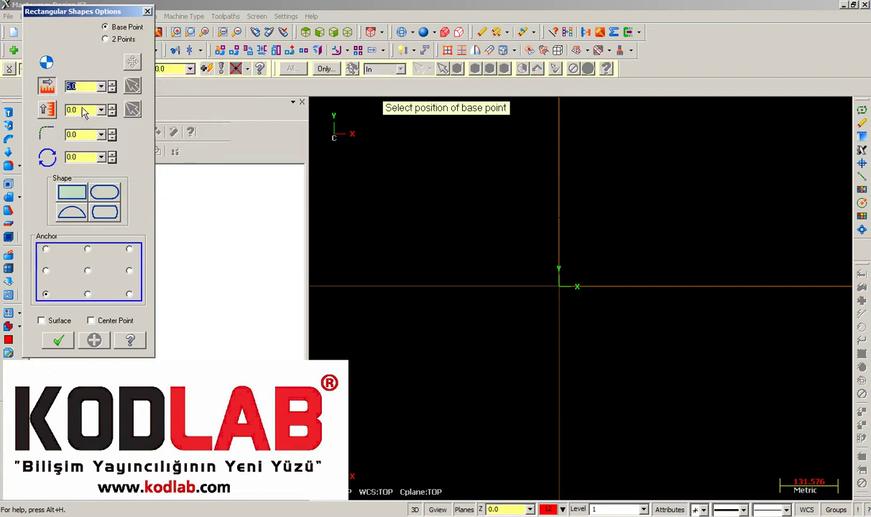
left_click(81, 110)
type("50")
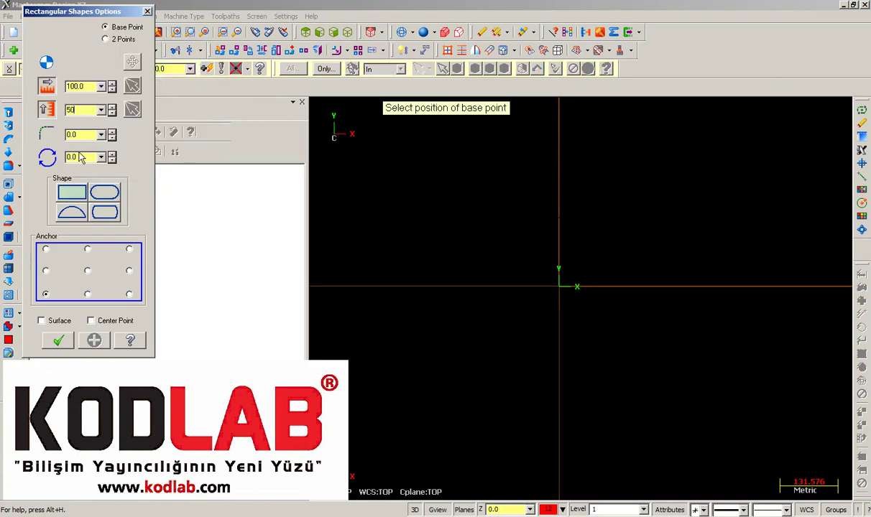
left_click(87, 270)
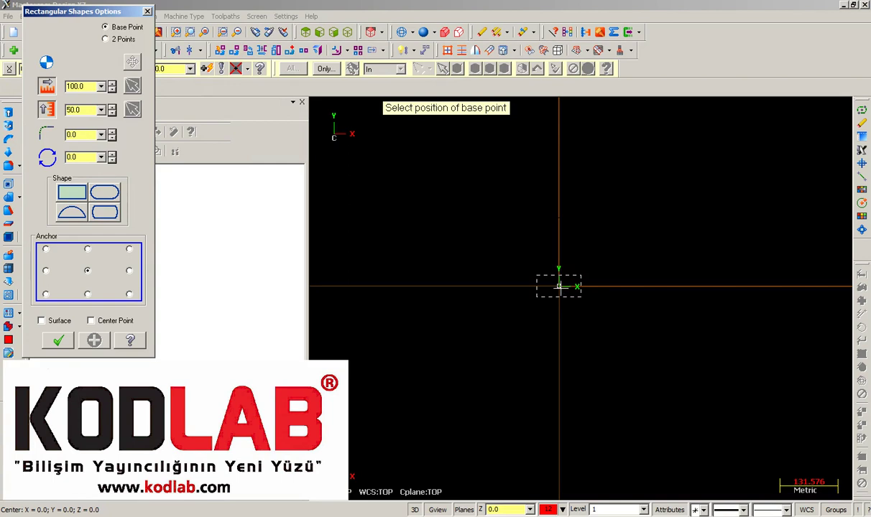
scroll(560, 285, "up", 5)
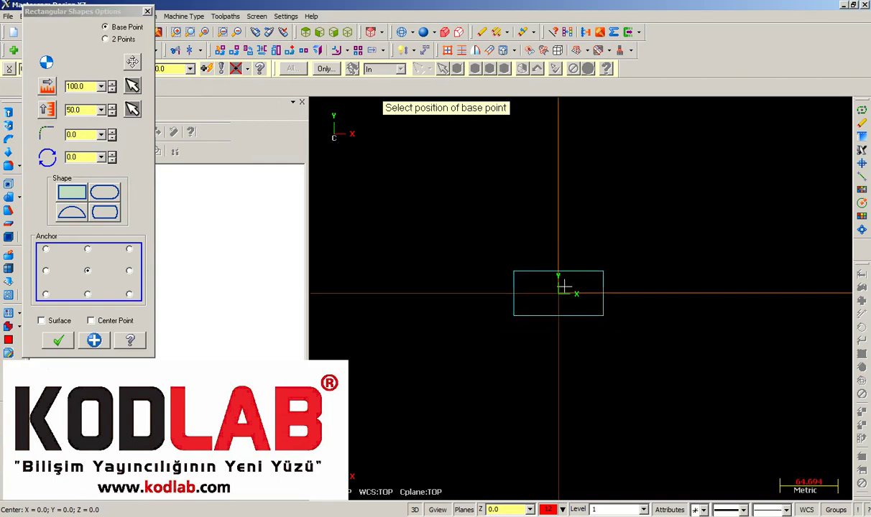
Give the rectangular shape a corner radius of 10 and a rotation of 30 degrees, and accept it
left_click(79, 133)
type("10")
left_click(83, 158)
type("30")
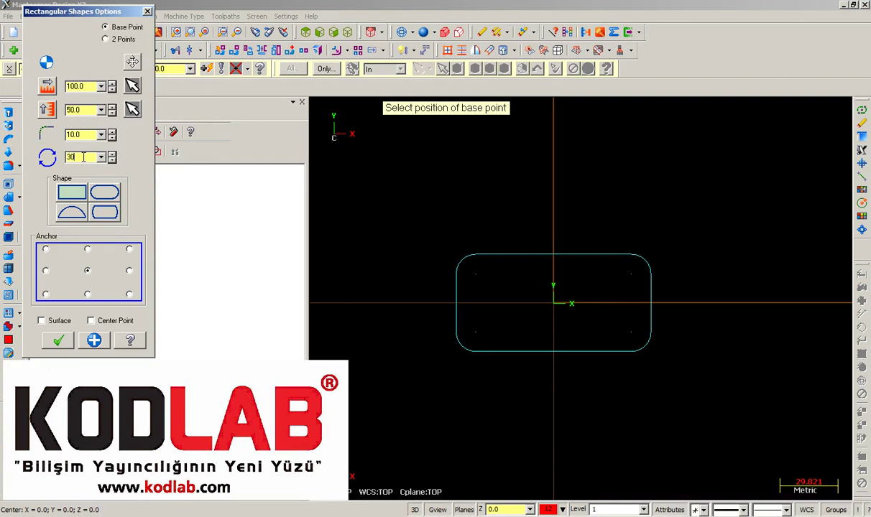
key("Return")
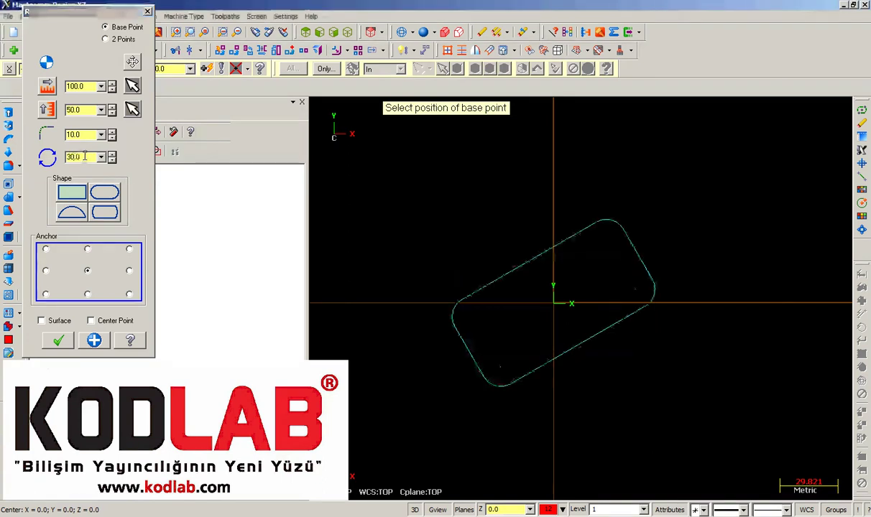
left_click(58, 341)
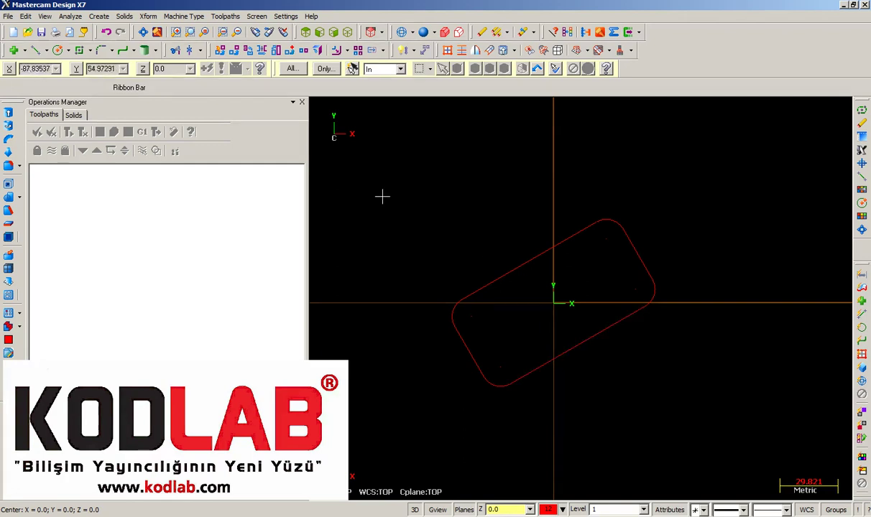
Set the machine type to the default mill
left_click(185, 17)
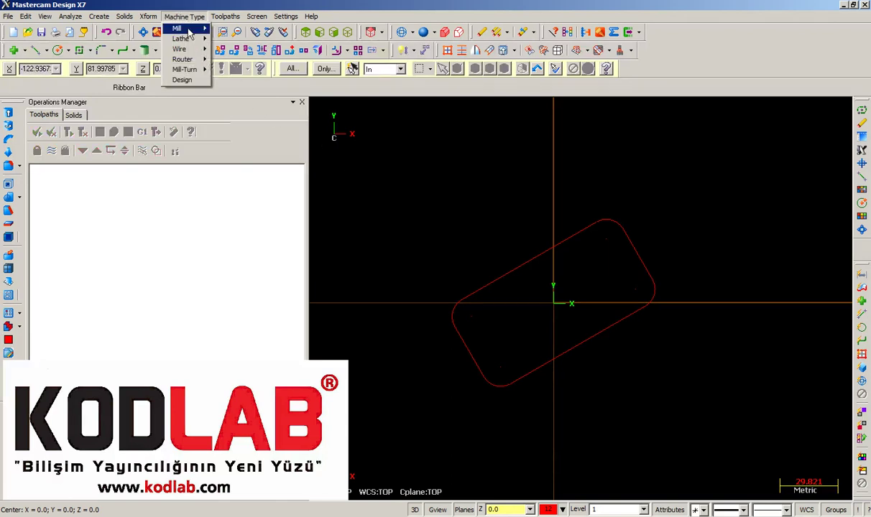
mouse_move(188, 31)
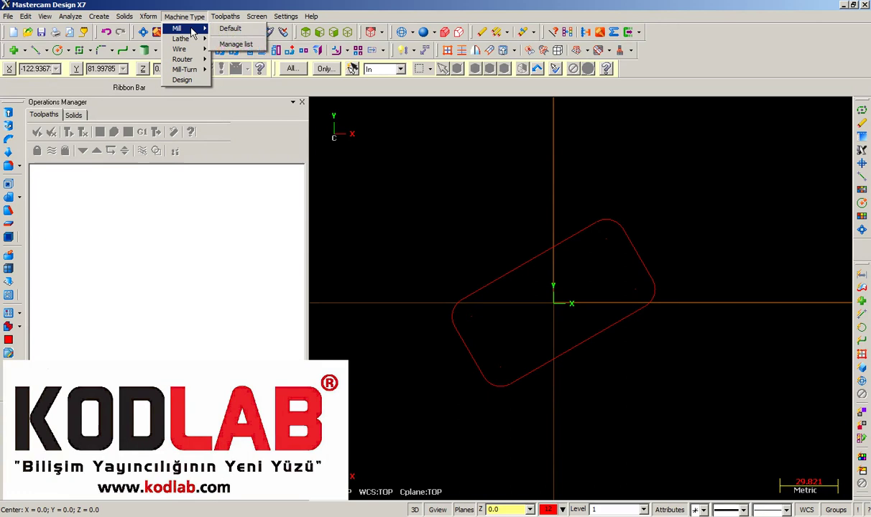
left_click(246, 32)
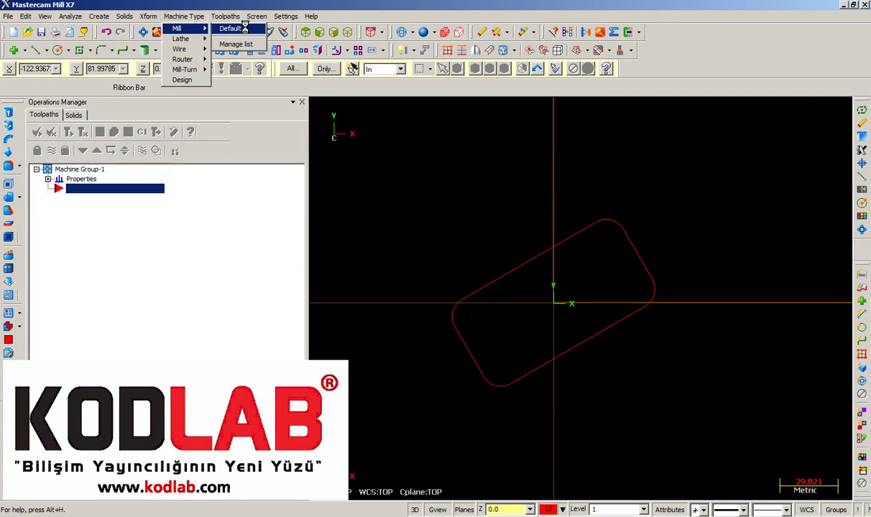
left_click(79, 199)
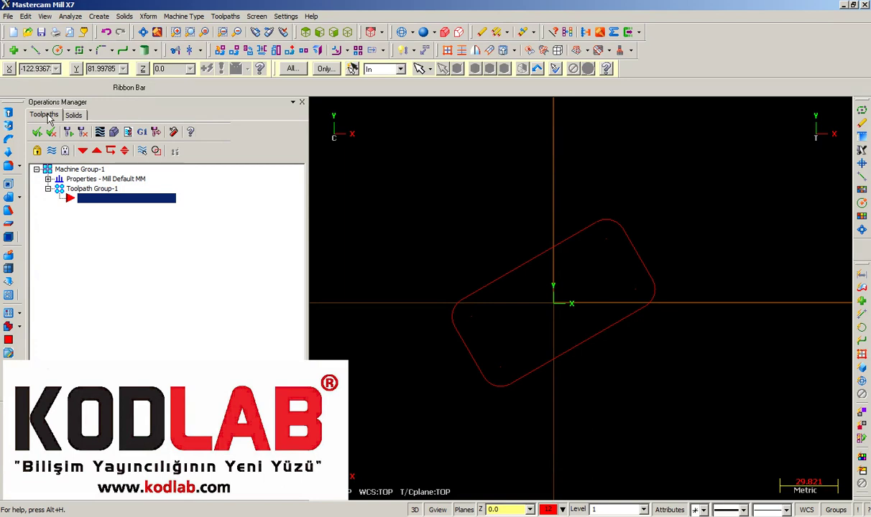
left_click(72, 167)
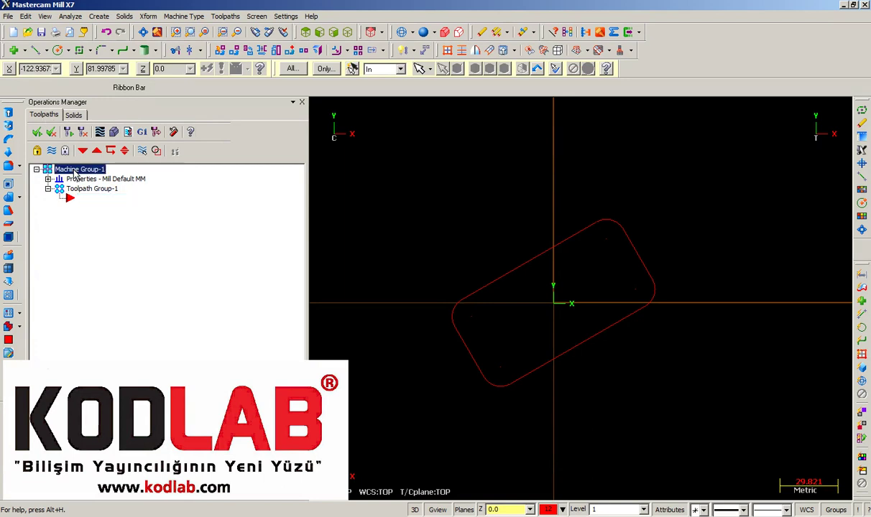
left_click(80, 198)
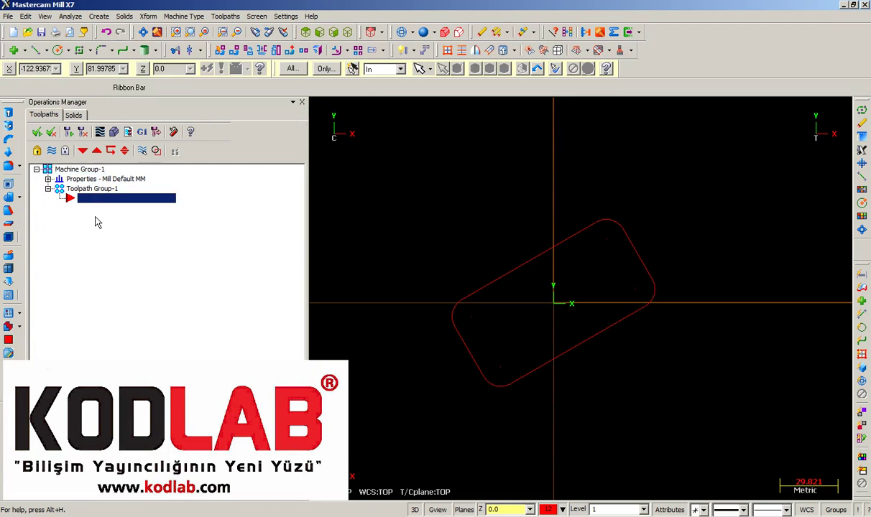
Add a machine group for the default lathe and look through the available lathe toolpath types
left_click(224, 17)
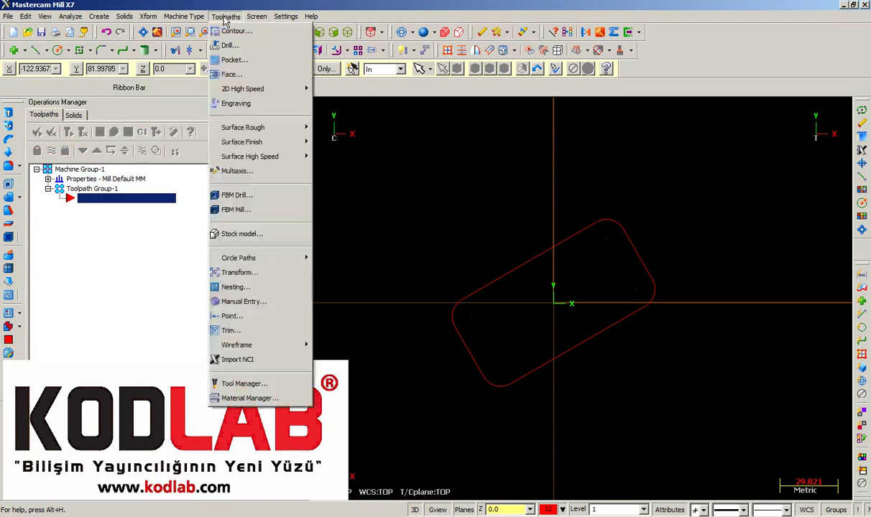
mouse_move(179, 15)
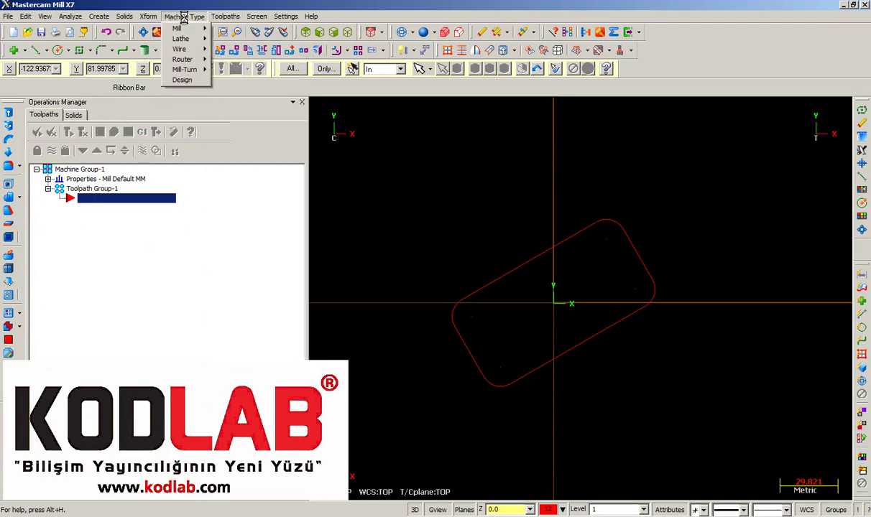
left_click(230, 38)
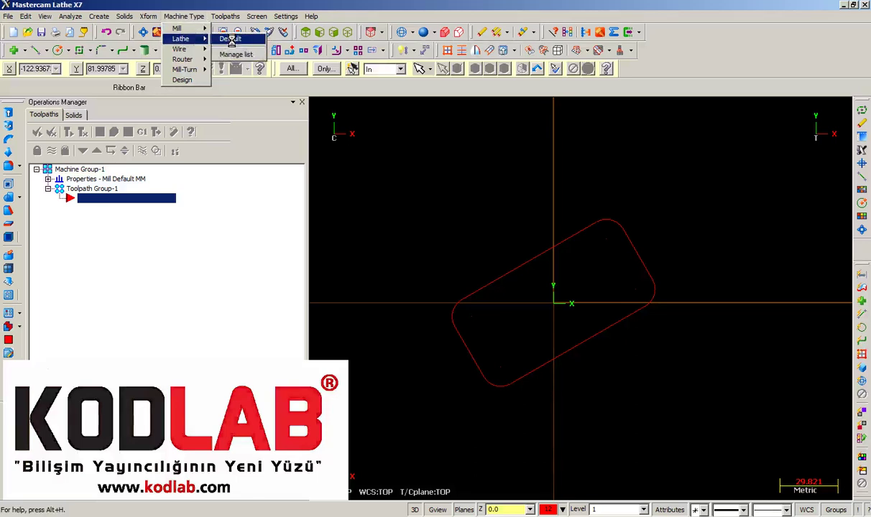
left_click(225, 16)
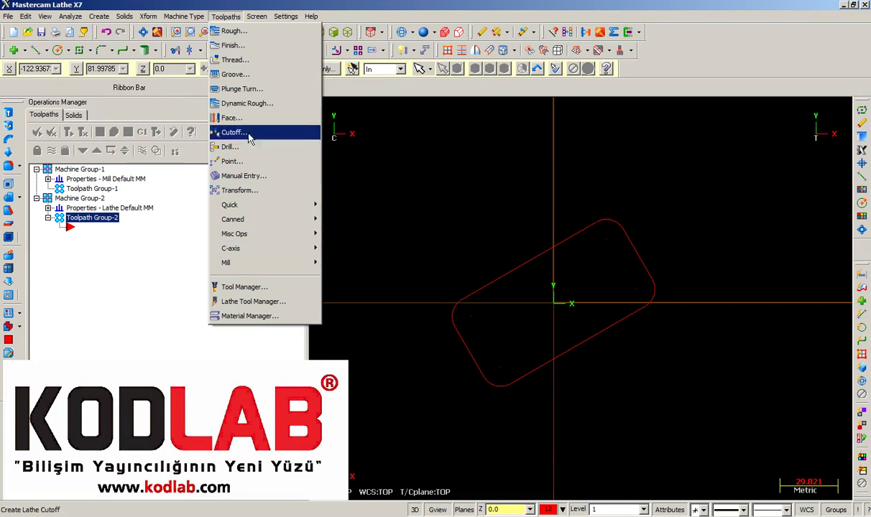
mouse_move(180, 15)
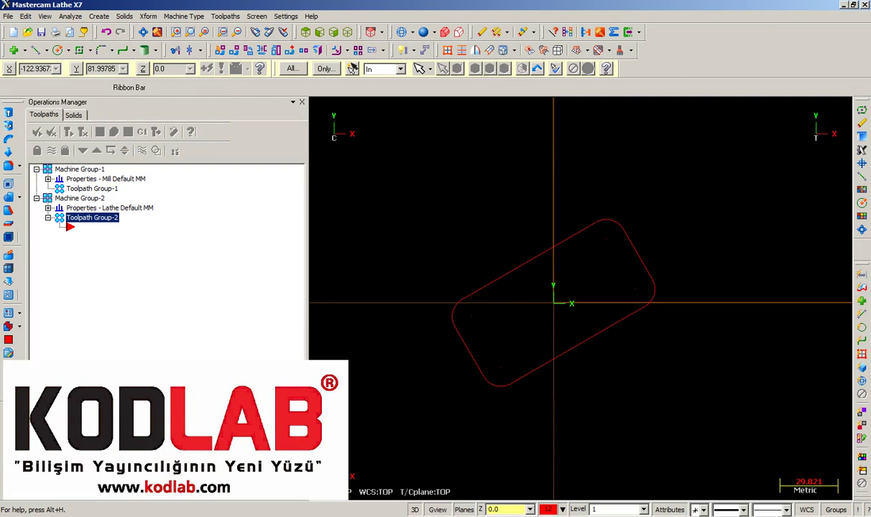
left_click(225, 16)
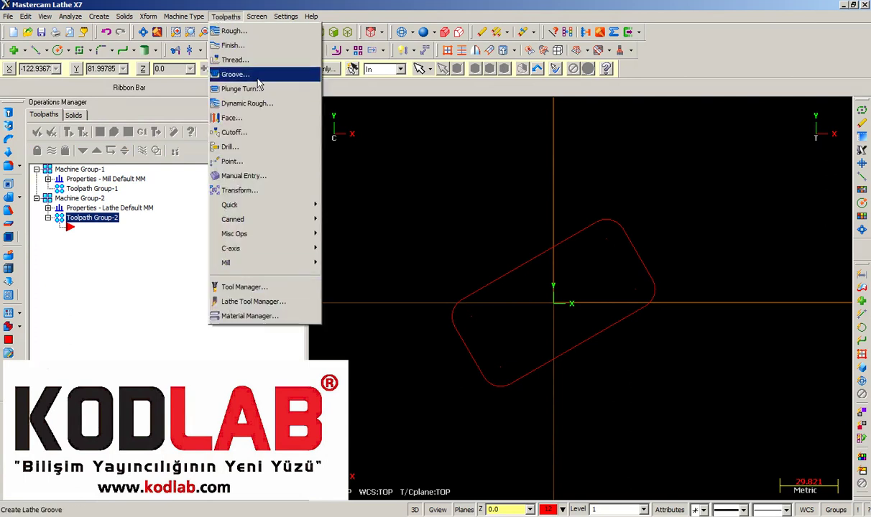
left_click(465, 245)
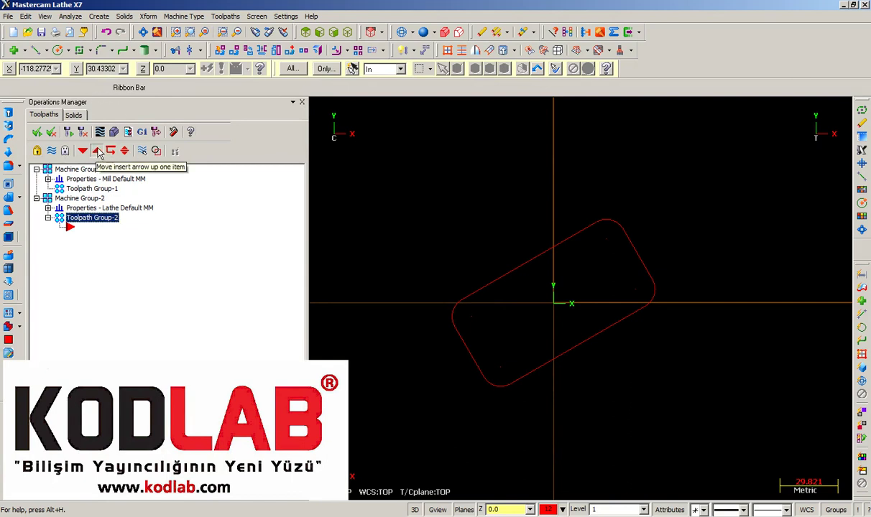
Move the insert arrow up into the mill toolpath group and start a Facing toolpath on the rotated rectangle's chain
left_click(98, 152)
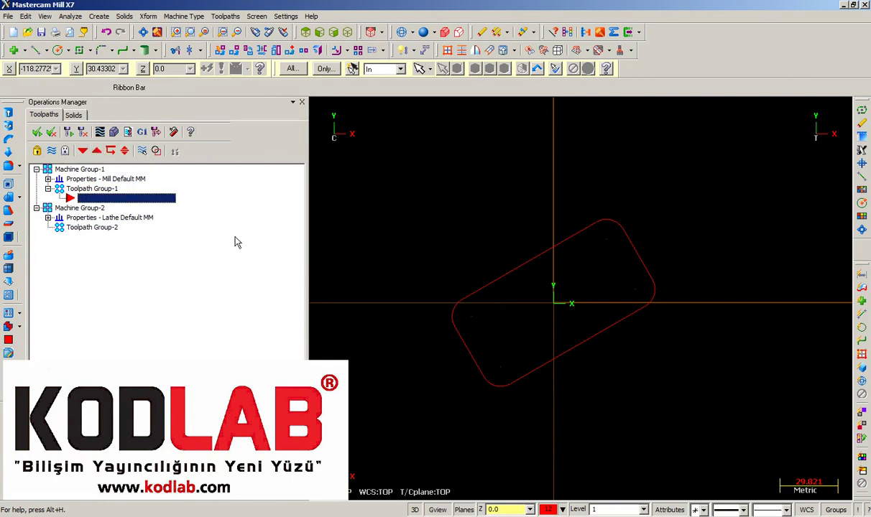
left_click(224, 17)
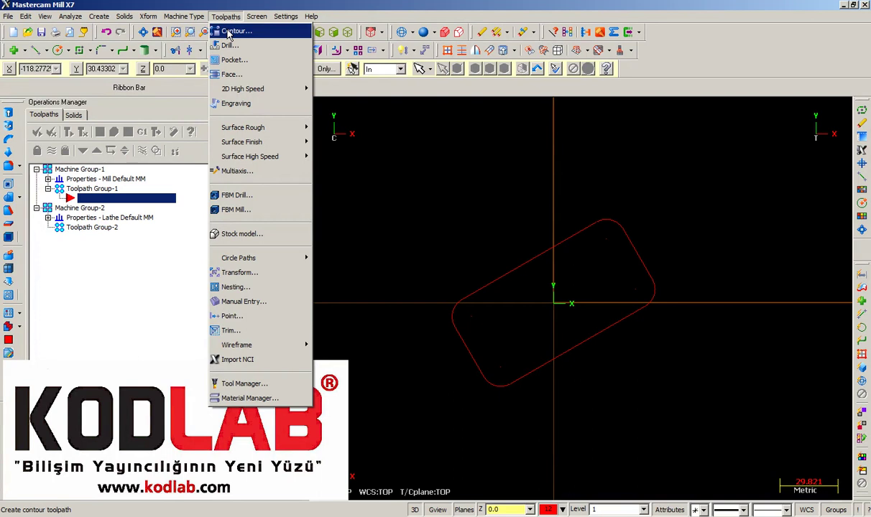
left_click(237, 74)
left_click(94, 165)
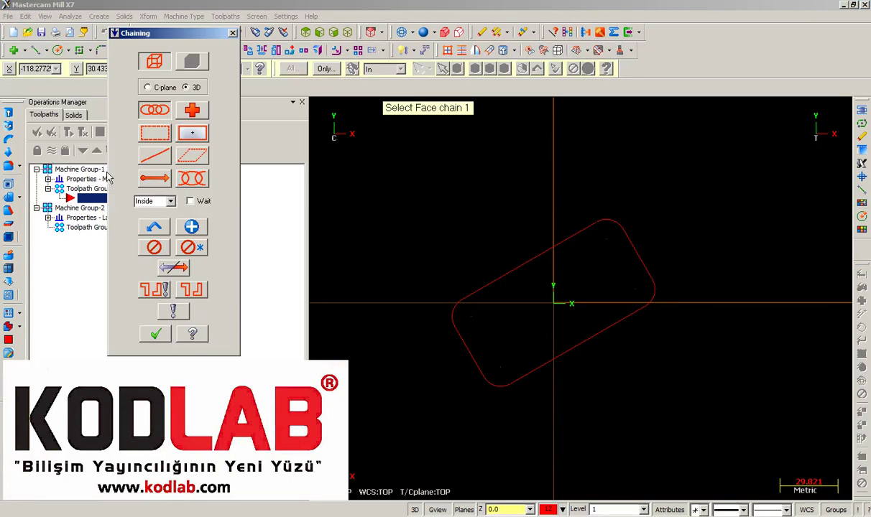
left_click(517, 375)
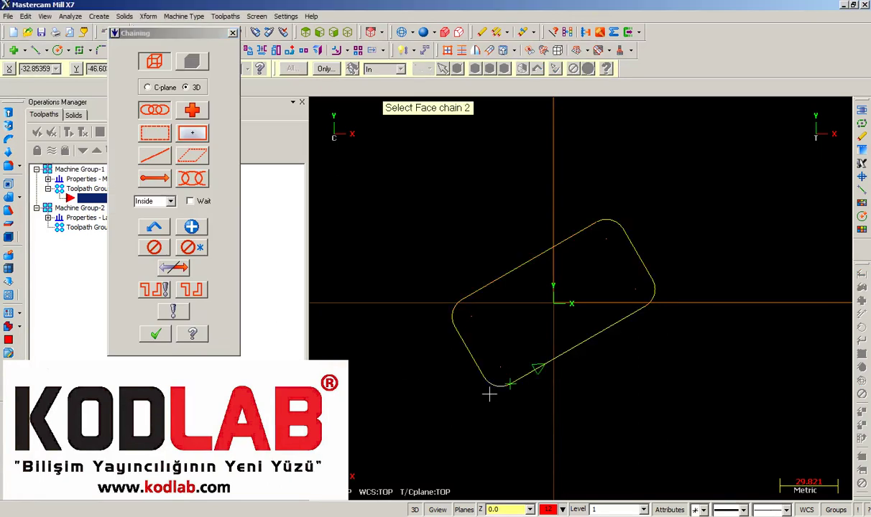
left_click(155, 335)
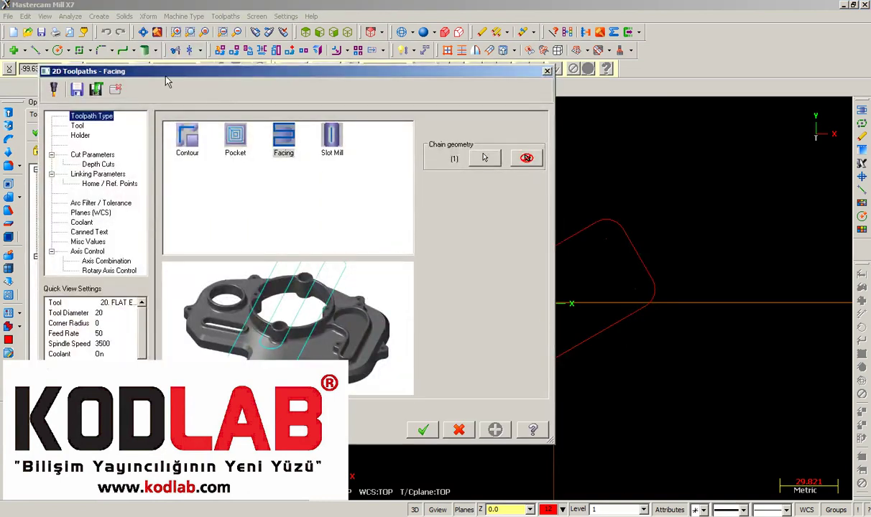
Create a new flat end mill of diameter 10 for the facing toolpath
left_click_drag(153, 72, 166, 38)
left_click(90, 92)
left_click(93, 101)
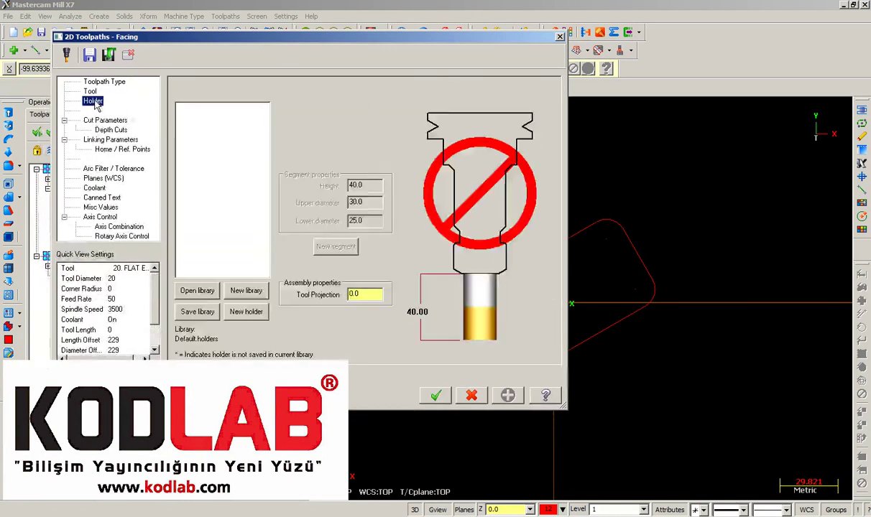
left_click(104, 120)
left_click(100, 140)
left_click(90, 91)
right_click(217, 149)
left_click(241, 168)
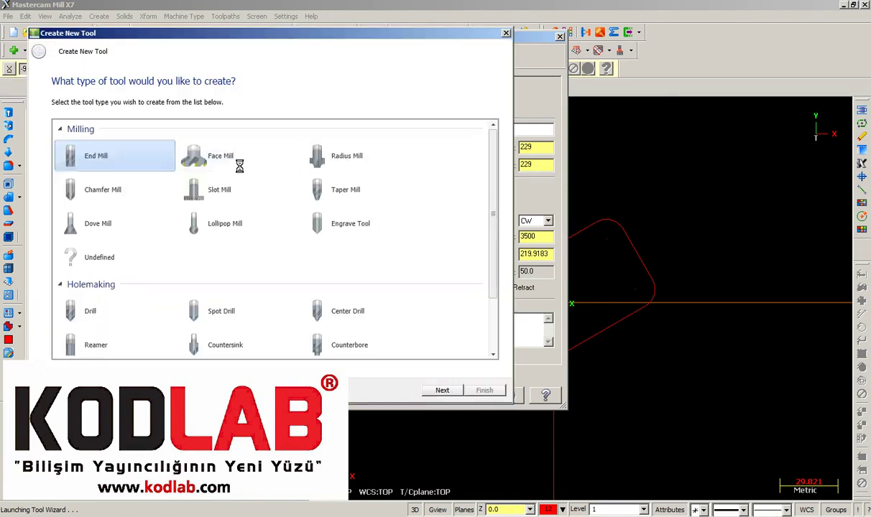
left_click(442, 391)
left_click(443, 392)
left_click(446, 392)
left_click(481, 391)
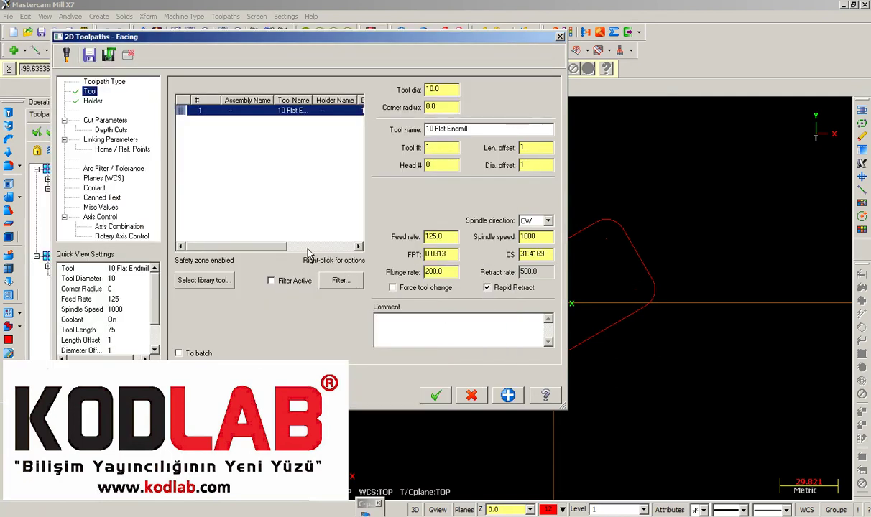
Set the facing cut to Zigzag with auto angle, High speed loops between cuts and 0 stock on floors, and generate it
left_click(104, 120)
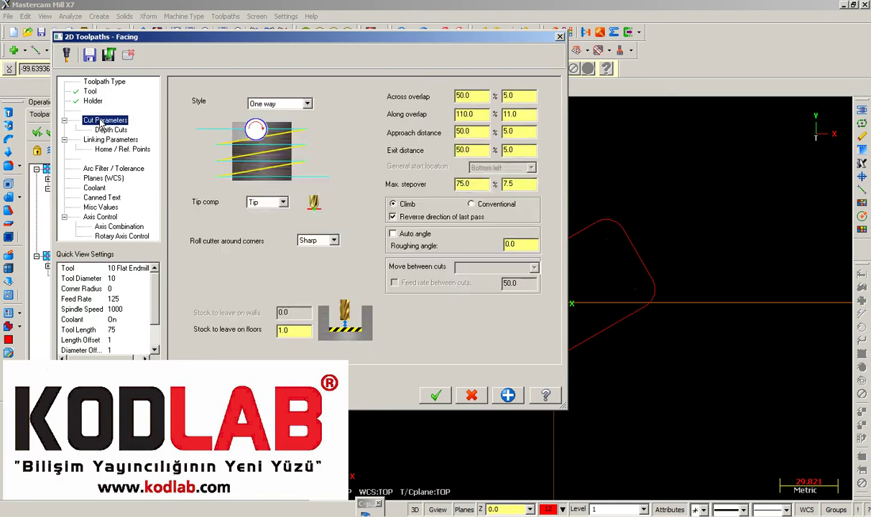
left_click(270, 107)
left_click(264, 115)
left_click(392, 234)
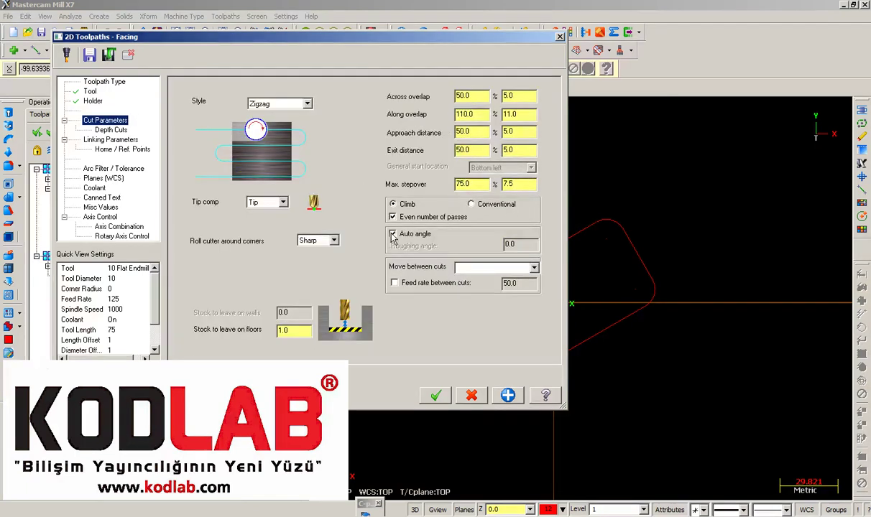
left_click(456, 266)
left_click(449, 273)
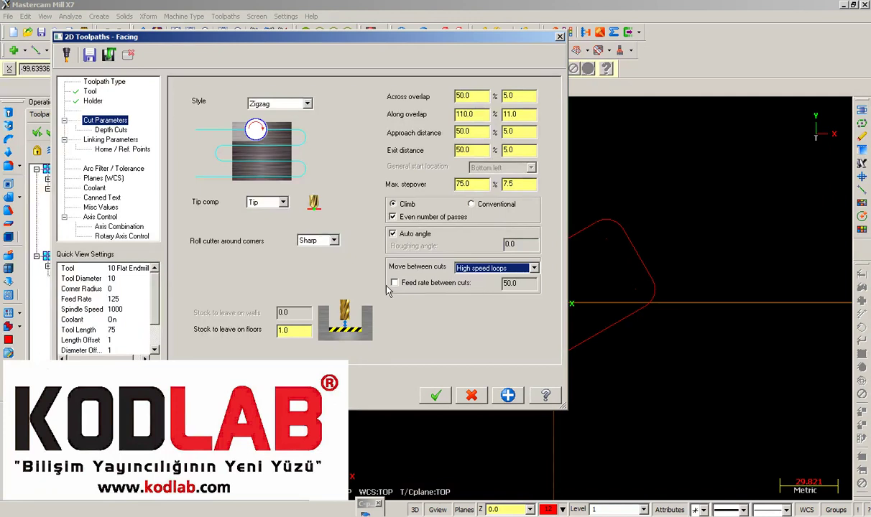
left_click(298, 329)
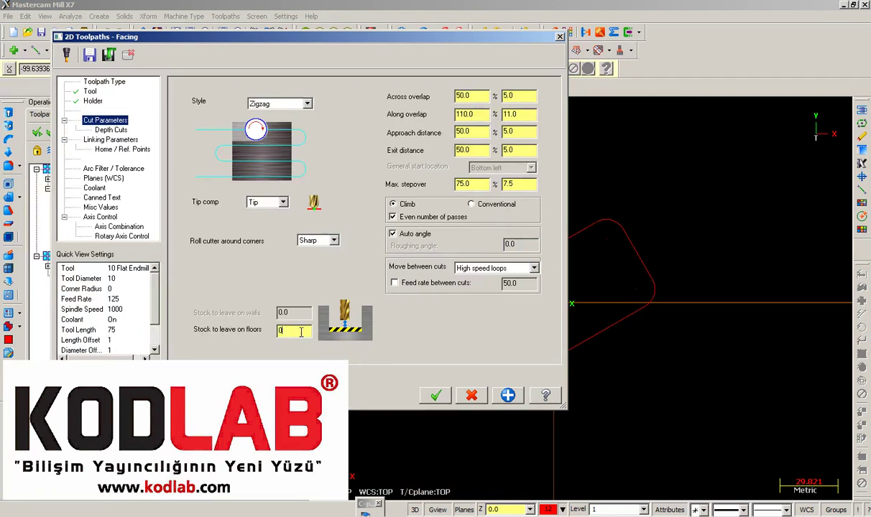
left_click(436, 397)
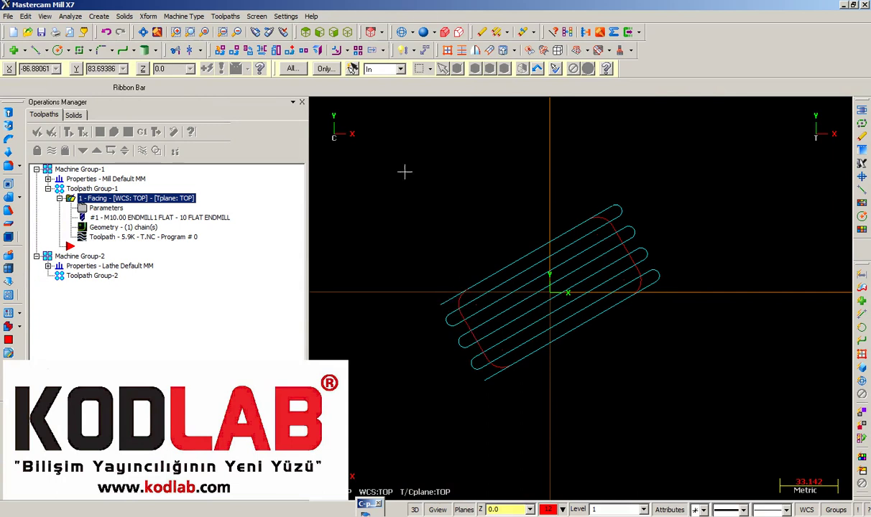
Backplot the facing toolpath at maximum speed, viewing it in isometric and top views
left_click(347, 33)
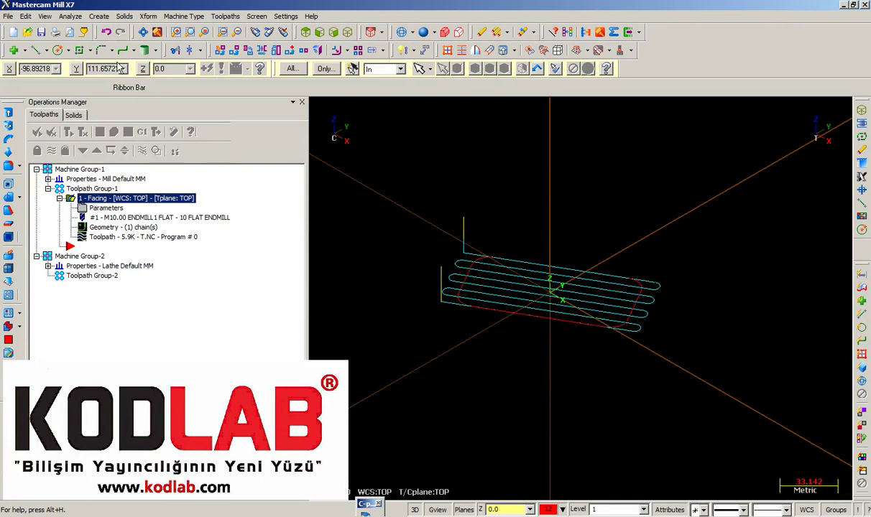
left_click(137, 198)
left_click(100, 131)
left_click(314, 105)
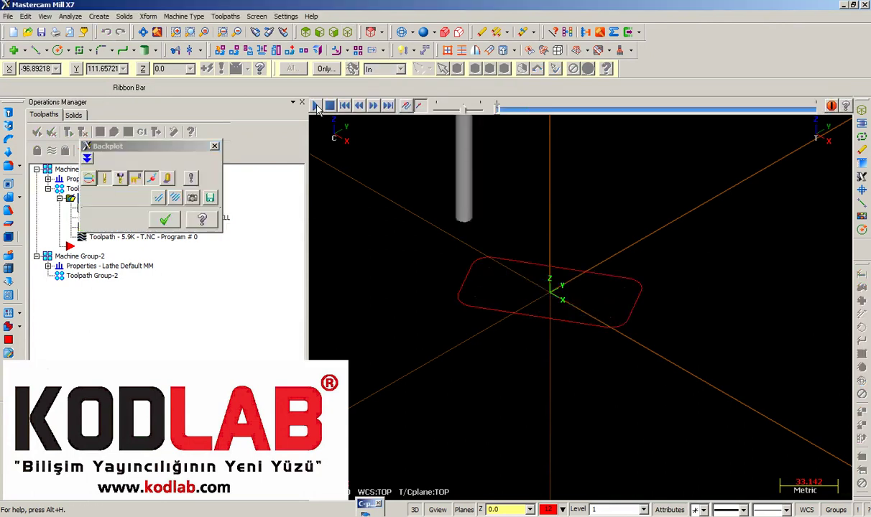
left_click_drag(462, 111, 489, 113)
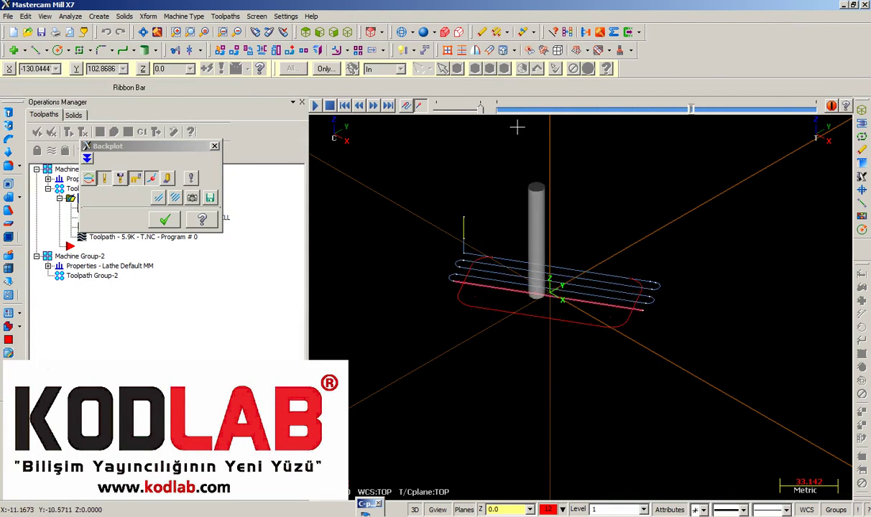
left_click(305, 32)
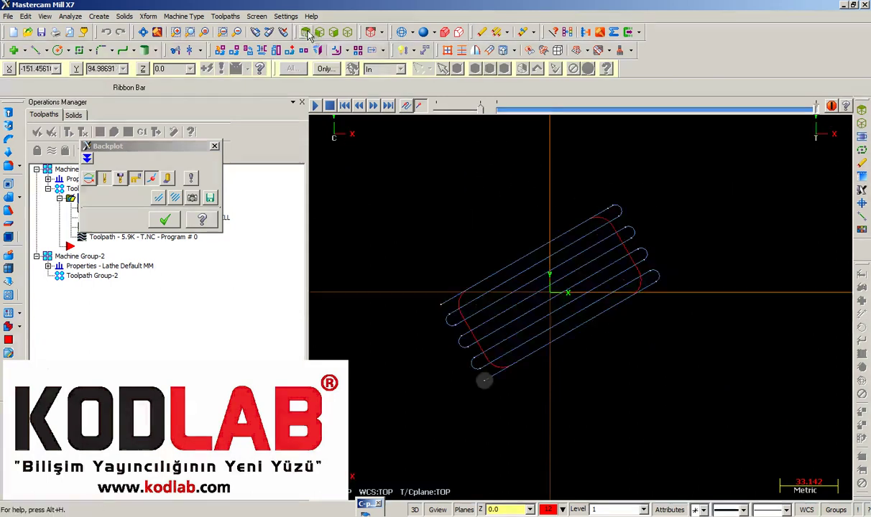
left_click(165, 223)
Set the facing toolpath's maximum stepover to 50% and regenerate the operation
left_click(99, 208)
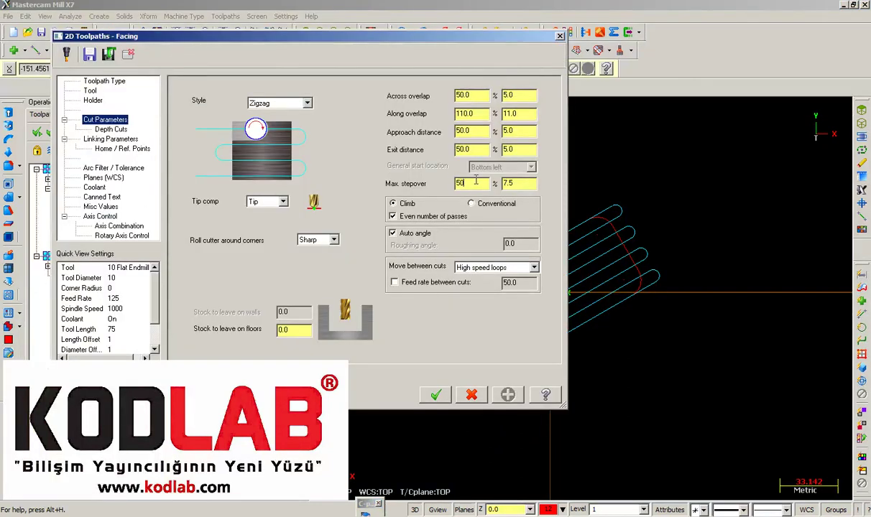
left_click(436, 394)
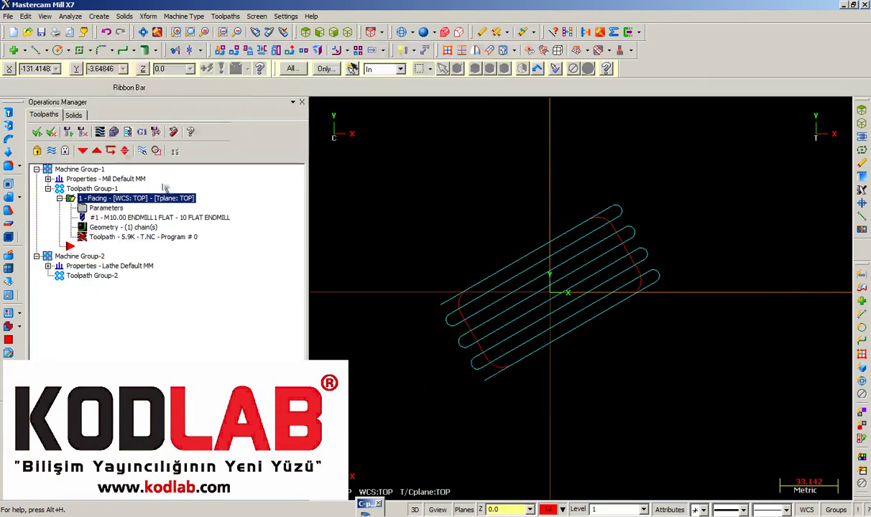
left_click(83, 133)
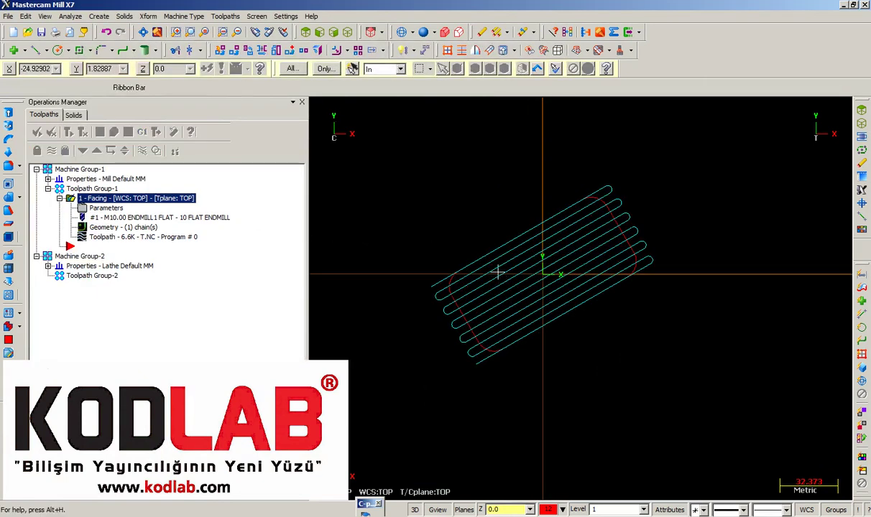
Hide the facing toolpath display and make one copy of the rounded rectangle rotated by 90 degrees
left_click(51, 151)
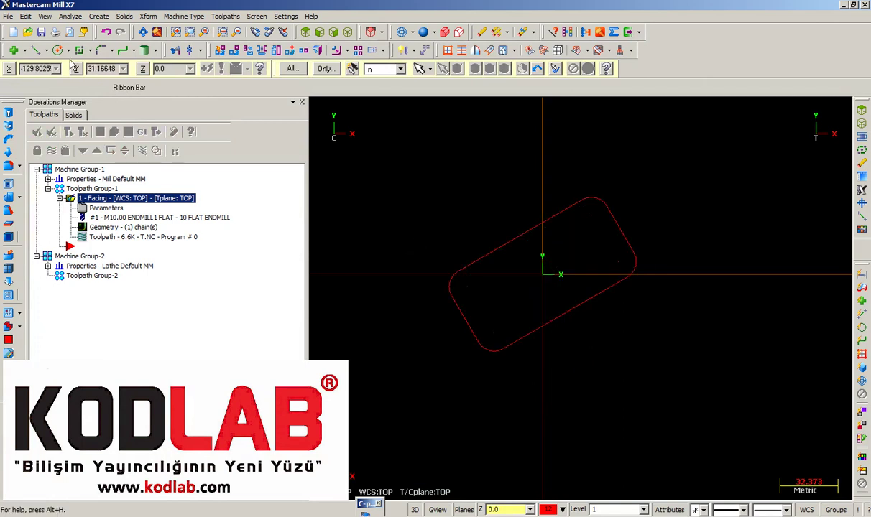
left_click(249, 54)
left_click_drag(363, 152, 710, 374)
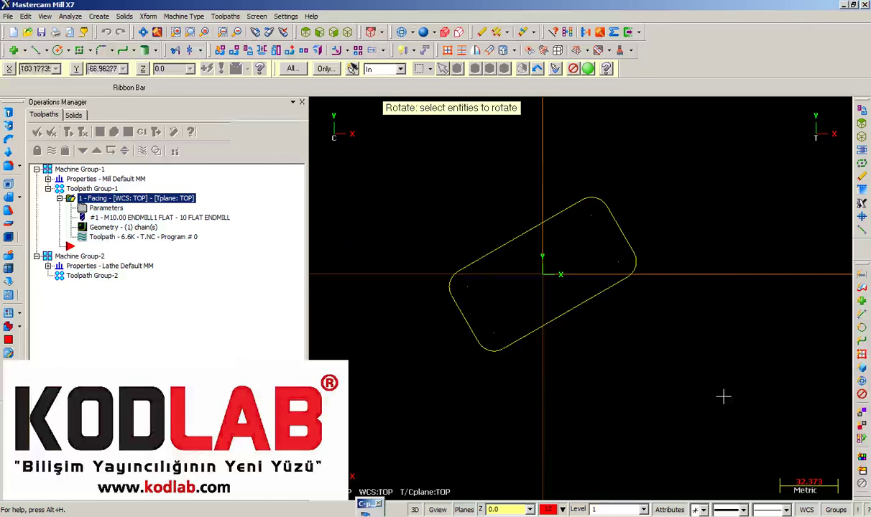
left_click(587, 69)
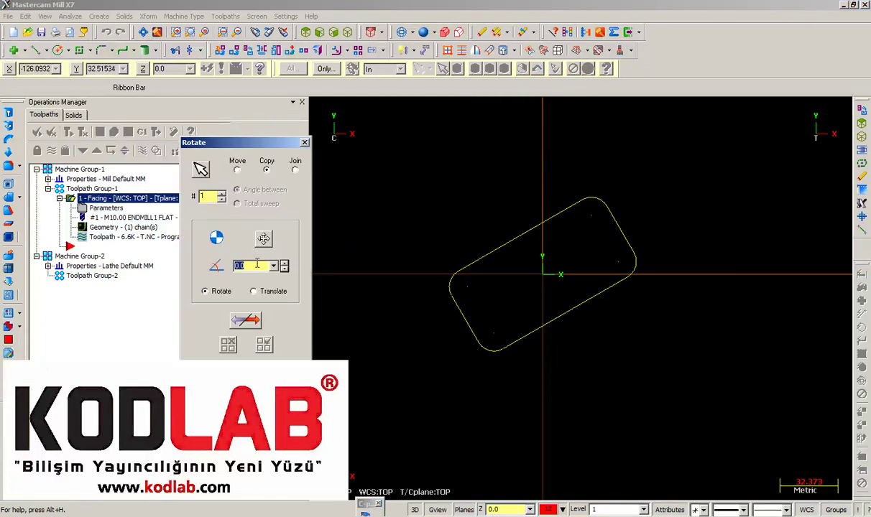
type("90")
key("Return")
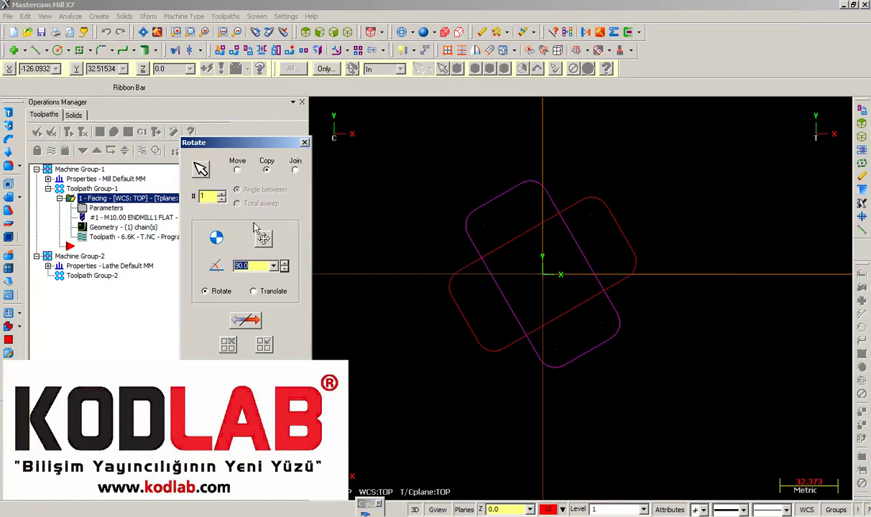
left_click_drag(297, 145, 356, 21)
left_click(309, 316)
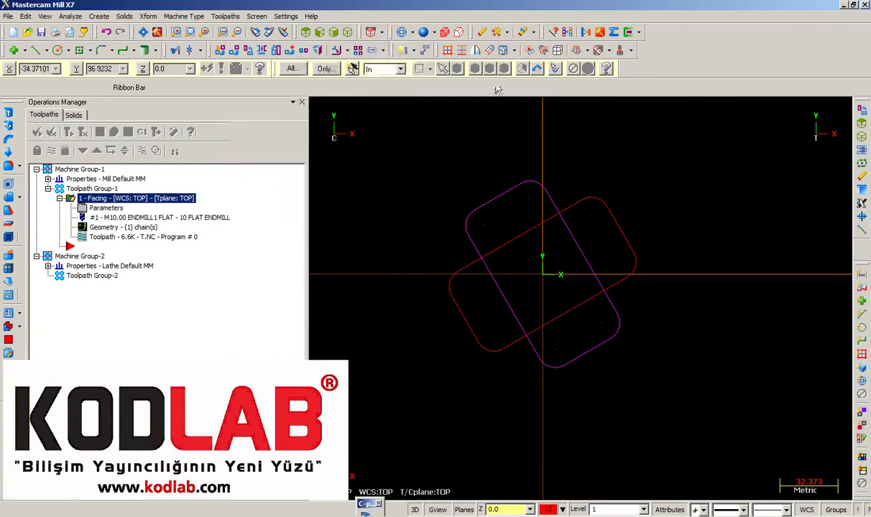
Clear the transform result colors and trim away the four inner segments where the two rounded rectangles overlap, leaving only the outer outline
left_click(539, 32)
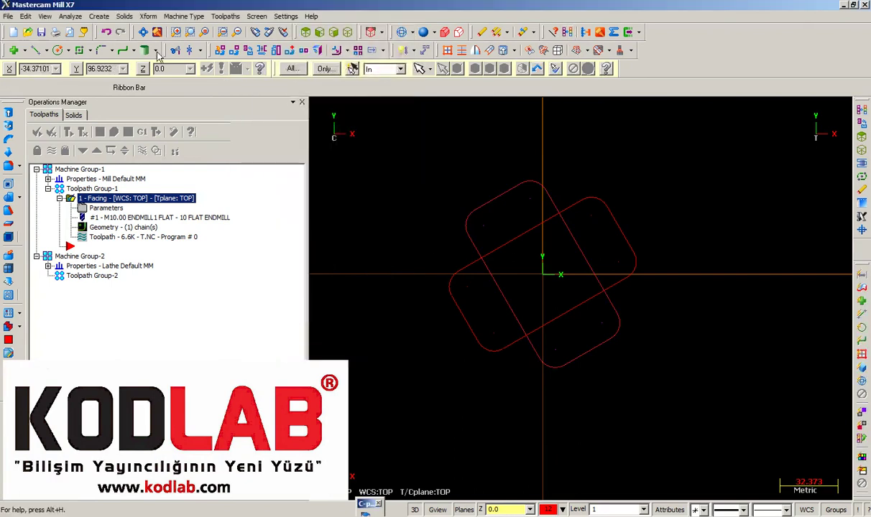
left_click(123, 49)
left_click(92, 87)
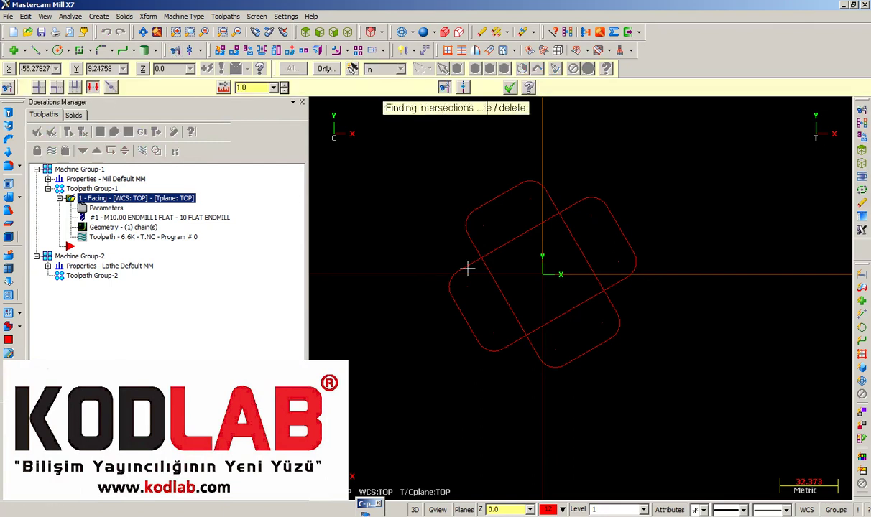
left_click(513, 243)
left_click(499, 297)
left_click(558, 313)
left_click(579, 265)
left_click(509, 87)
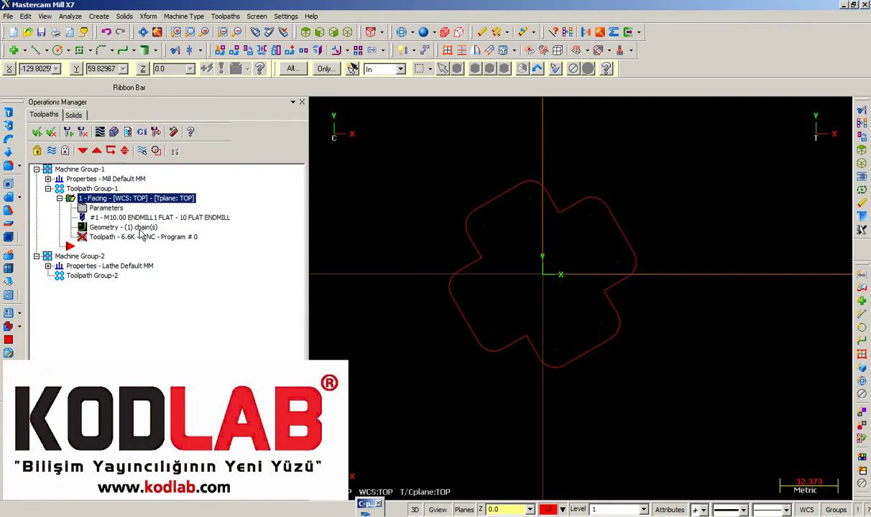
Regenerate the facing operation for the trimmed outline and hide its toolpath display
left_click(107, 230)
left_click(65, 124)
left_click(109, 232)
left_click(82, 134)
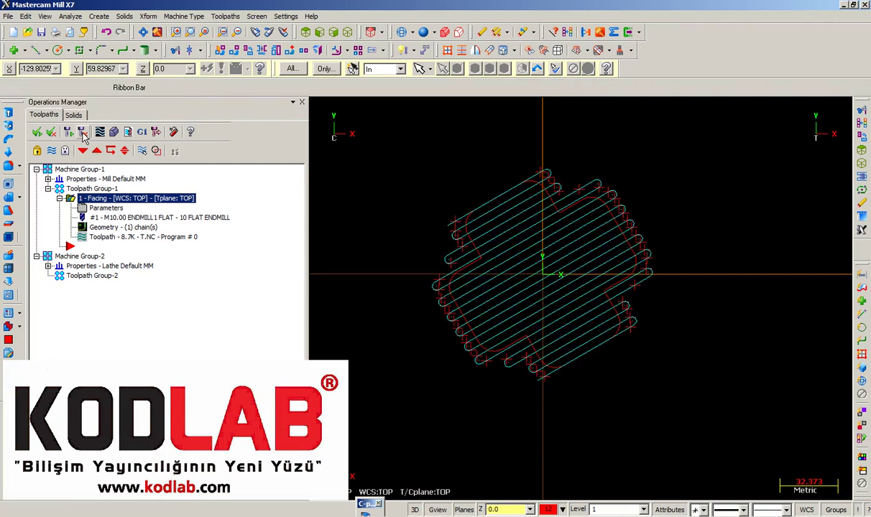
key("alt+t")
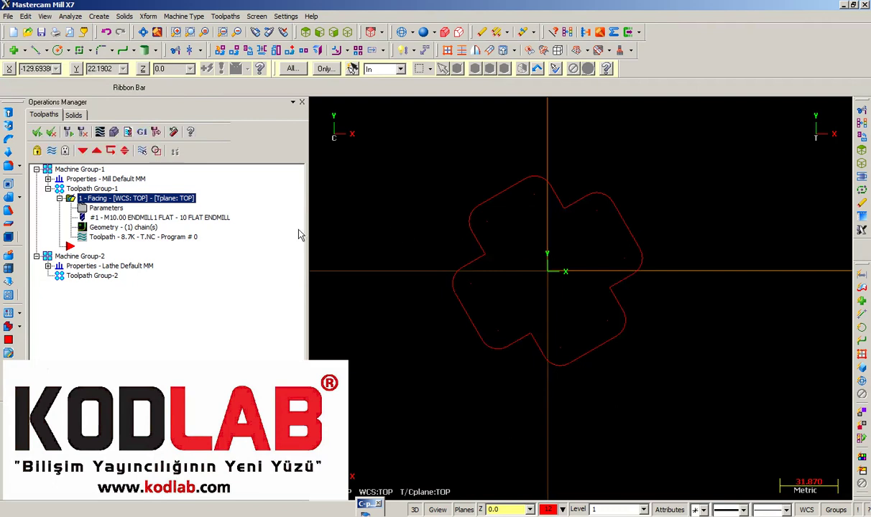
Post the facing operation to the NC file T.NC, look through the generated G-code and close the code editor
left_click(140, 132)
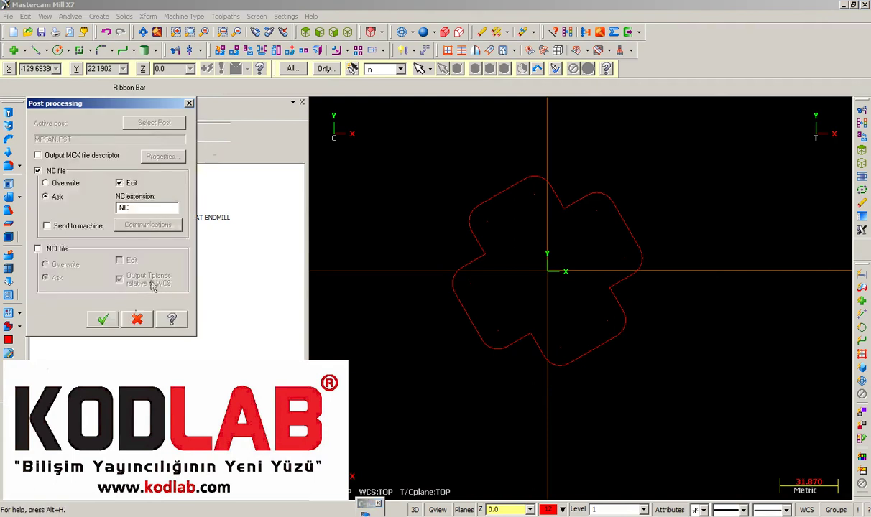
left_click(103, 319)
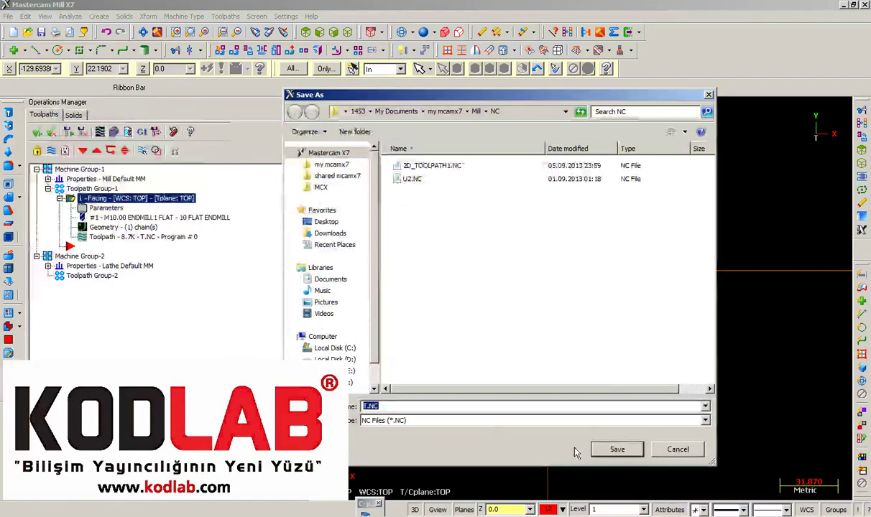
left_click(617, 450)
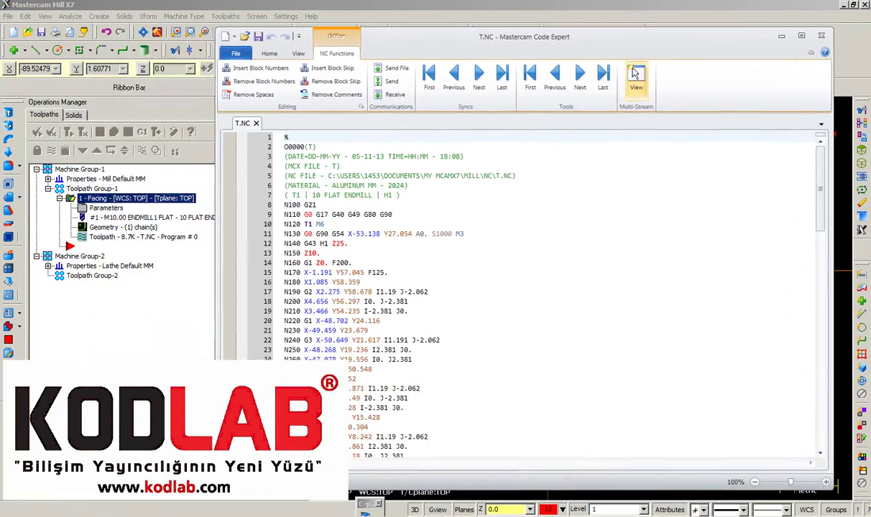
left_click_drag(831, 29, 649, 41)
scroll(651, 207, "down", 20)
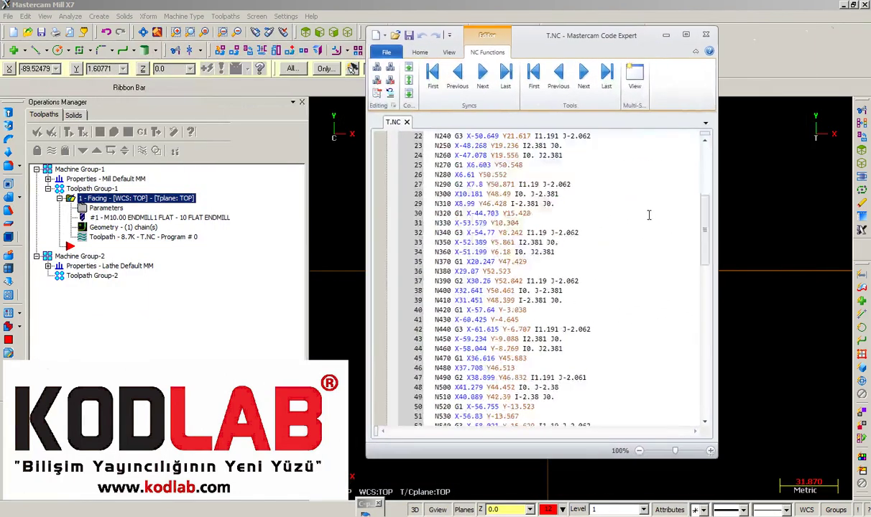
scroll(651, 207, "down", 5)
scroll(651, 202, "up", 20)
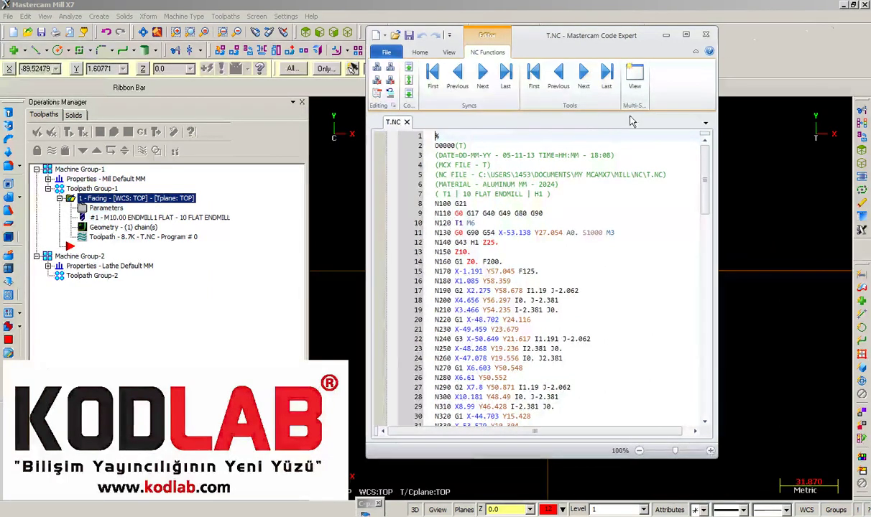
left_click(70, 151)
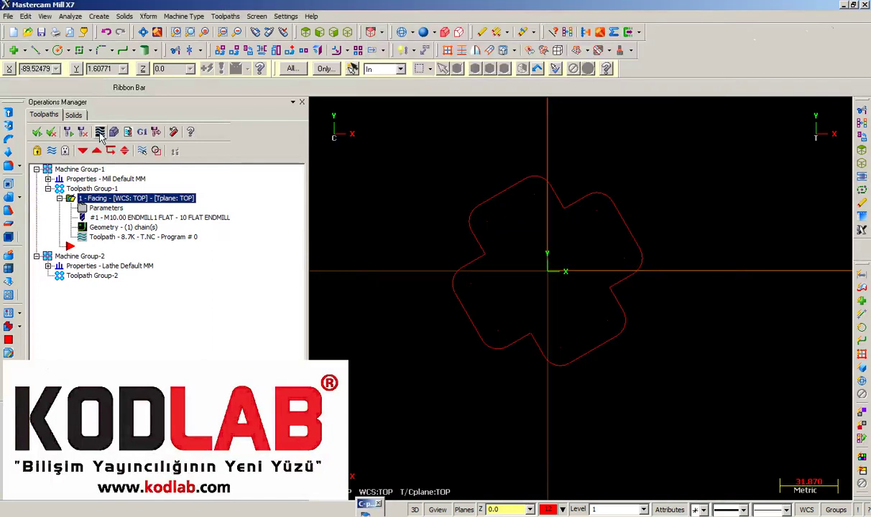
Backplot the regenerated facing toolpath over the trimmed outline and close the backplot
left_click(99, 131)
left_click(316, 105)
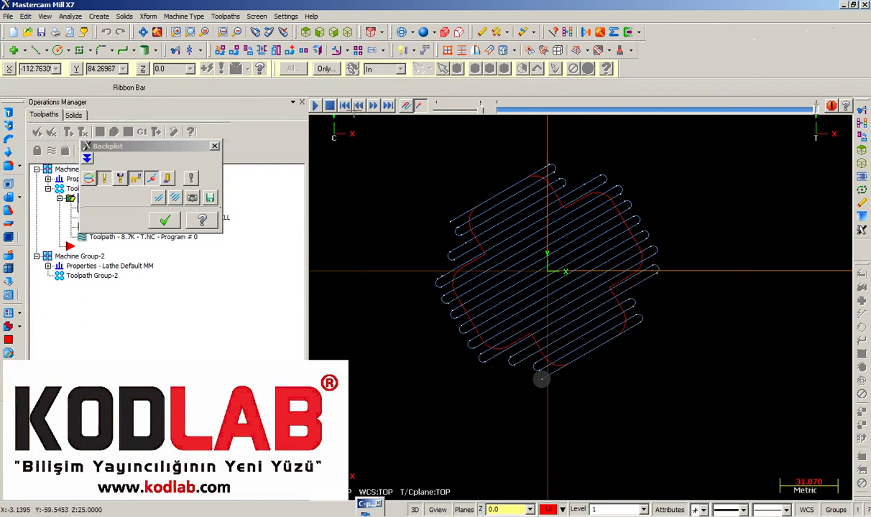
left_click(165, 220)
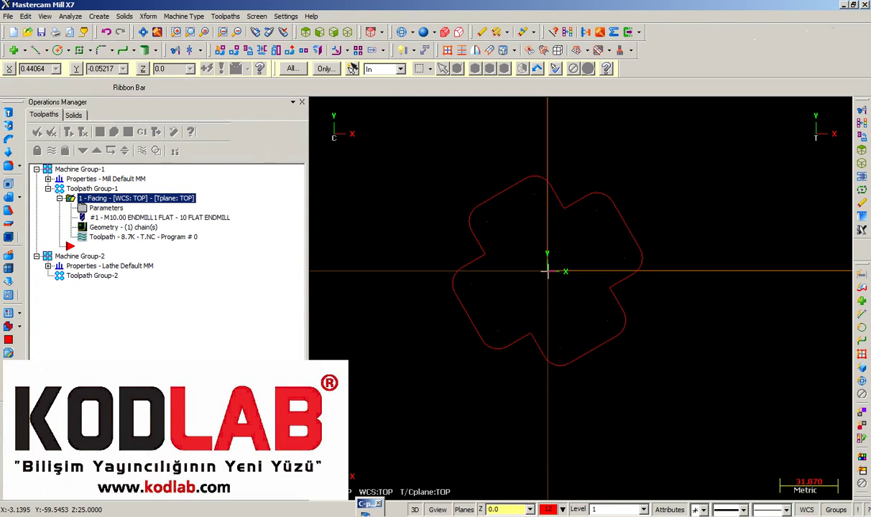
Permanently delete all operations and tools, and clear the lathe machine group and the existing outline geometry
left_click(173, 132)
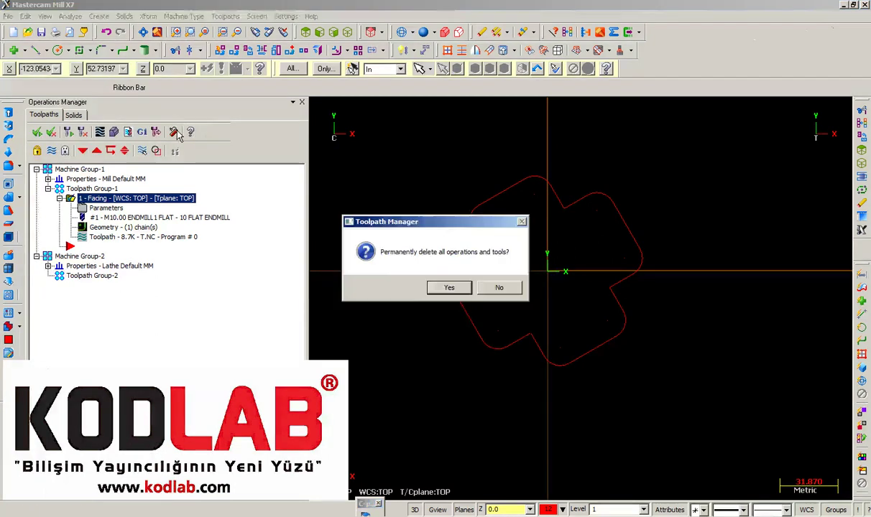
left_click(448, 287)
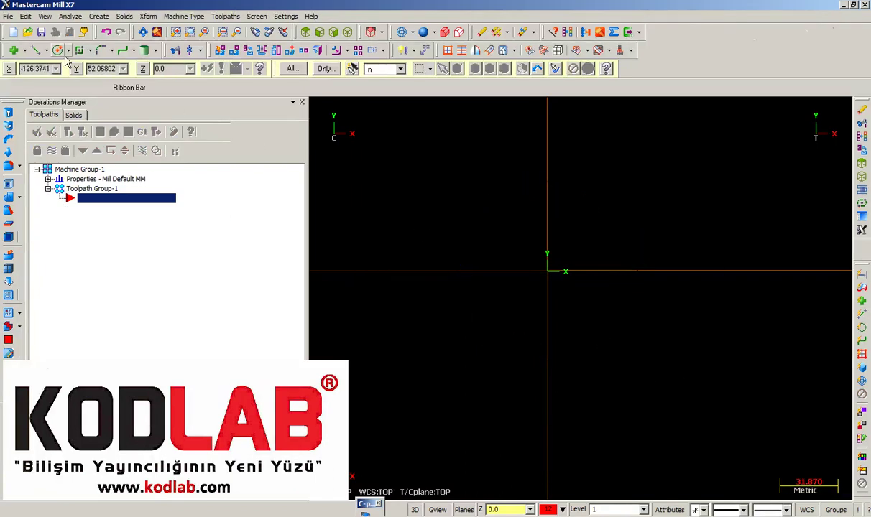
Draw a connected turning profile from the origin: about 24 mm up, horizontally toward negative X, diagonally outward, and horizontally again
left_click(36, 51)
left_click(549, 270)
left_click(551, 229)
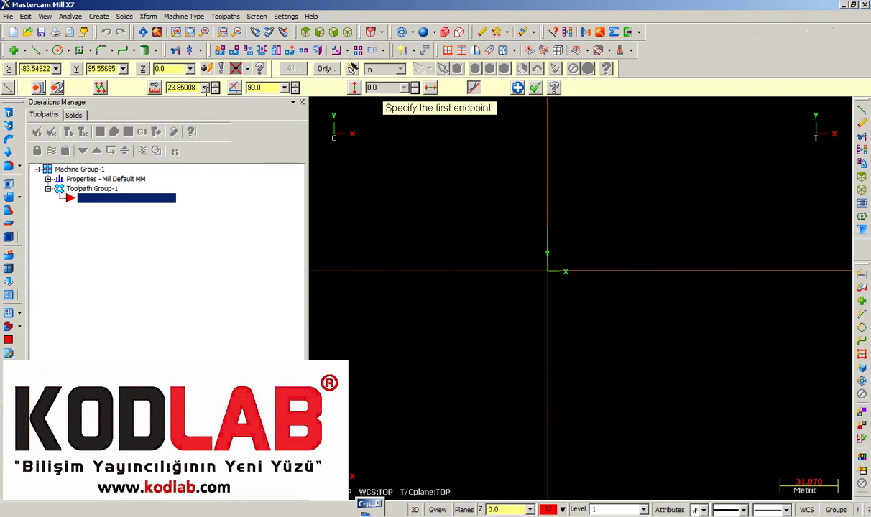
left_click(546, 228)
left_click(461, 227)
left_click(385, 176)
left_click(335, 176)
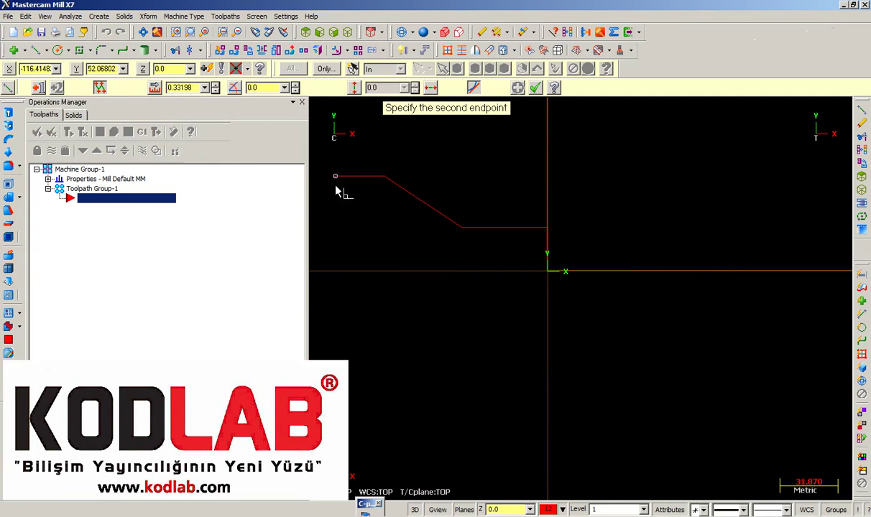
left_click(535, 87)
scroll(529, 196, "down", 4)
scroll(501, 182, "up", 4)
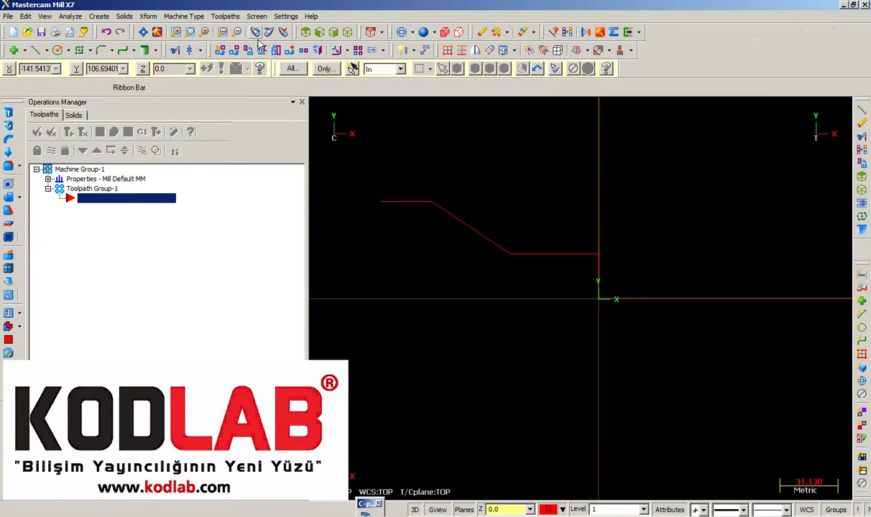
Add the default lathe as the active machine type
left_click(184, 16)
mouse_move(182, 38)
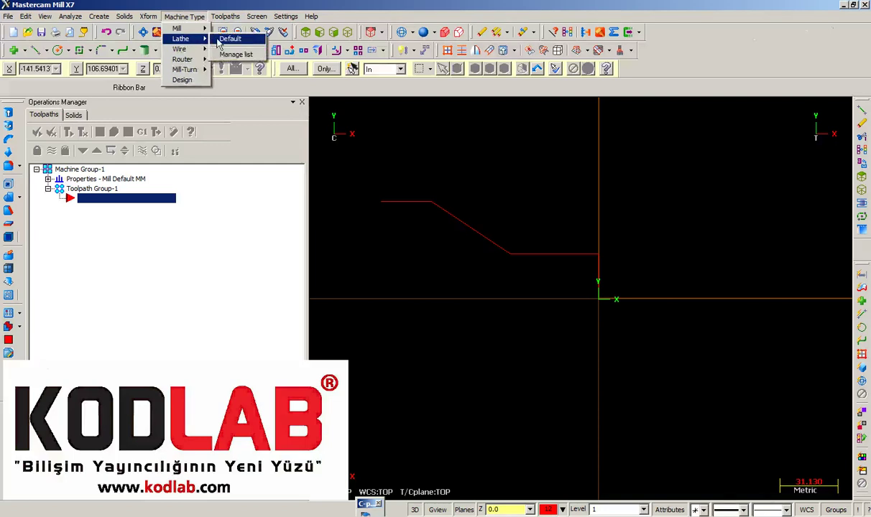
left_click(231, 37)
Start a lathe Finish toolpath and chain the profile from the horizontal line at the Y axis to the outermost horizontal line
left_click(225, 16)
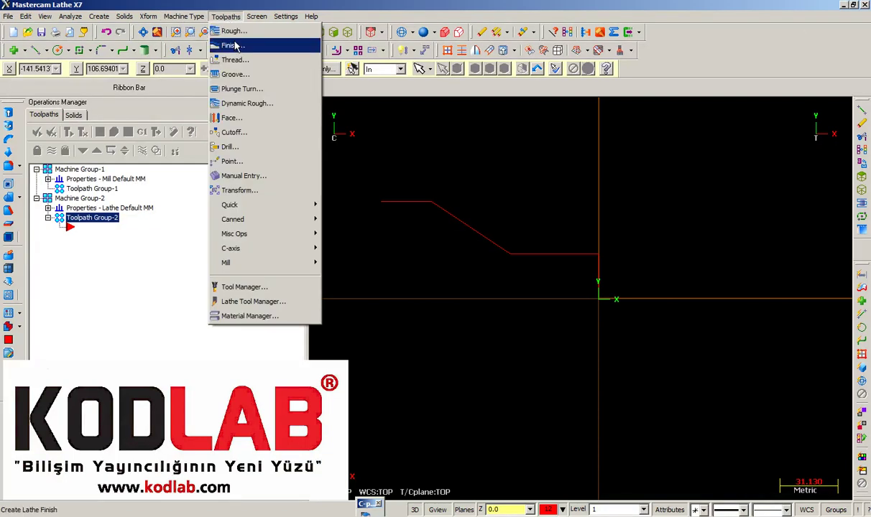
left_click(235, 46)
left_click(100, 155)
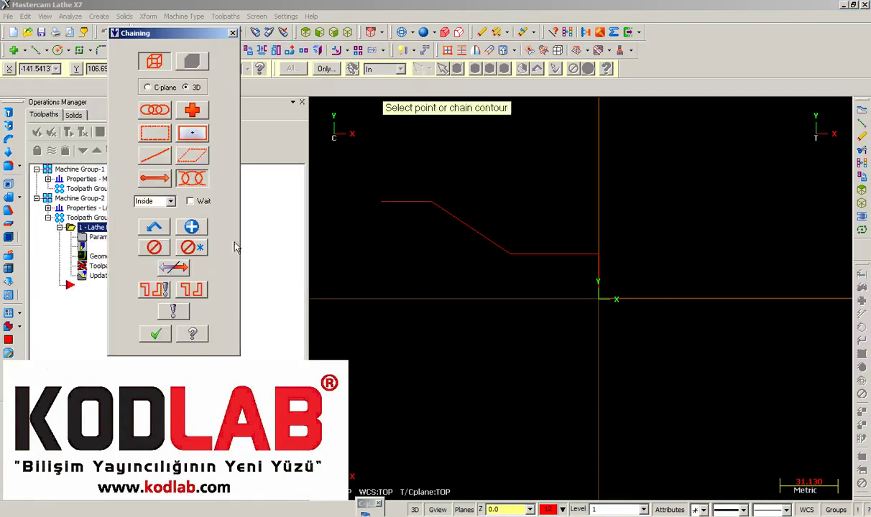
left_click(592, 250)
left_click(410, 204)
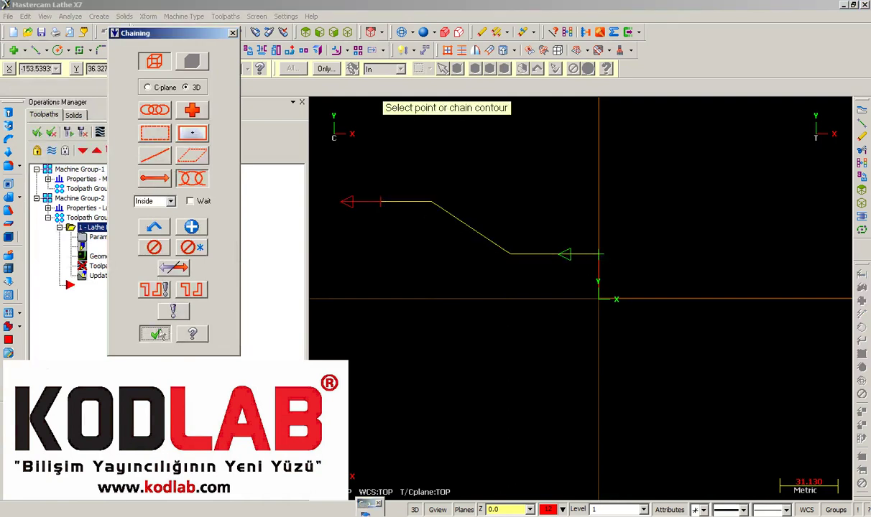